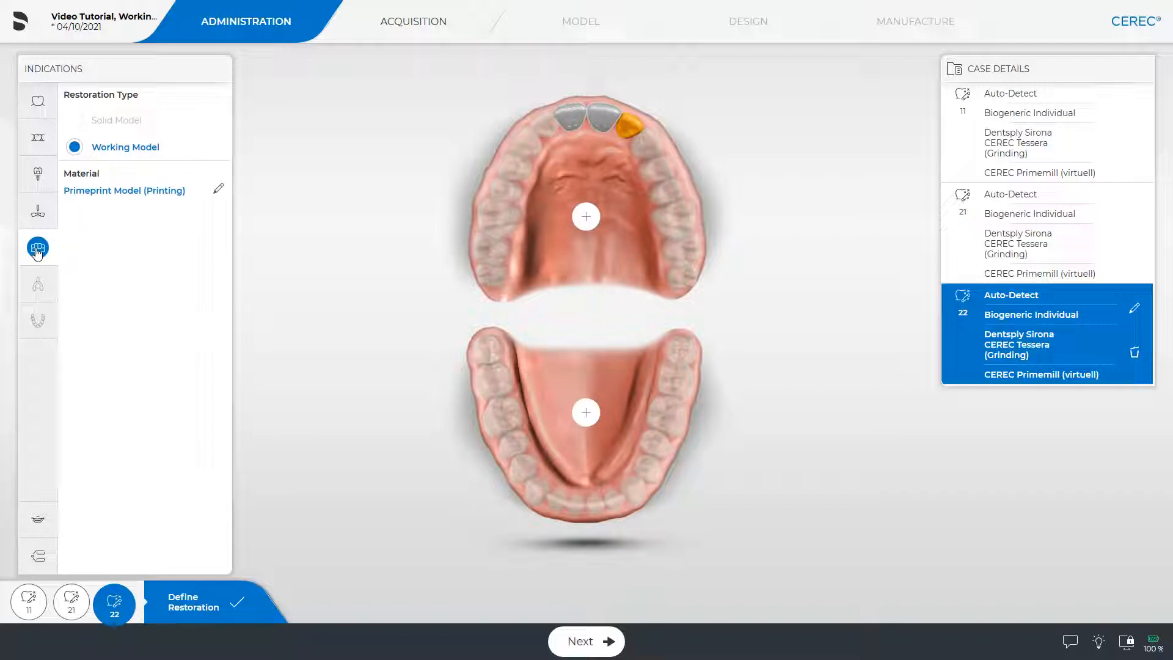
Step: Add a Primeprint working model for both the upper and the lower jaw
left_click(585, 216)
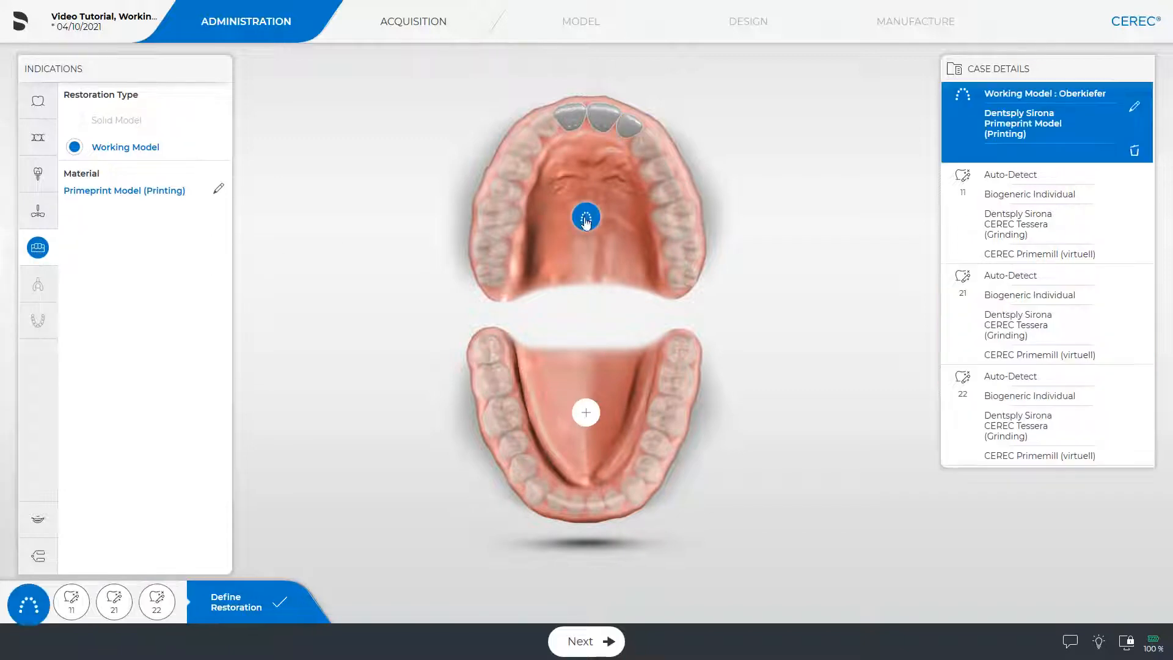
left_click(586, 414)
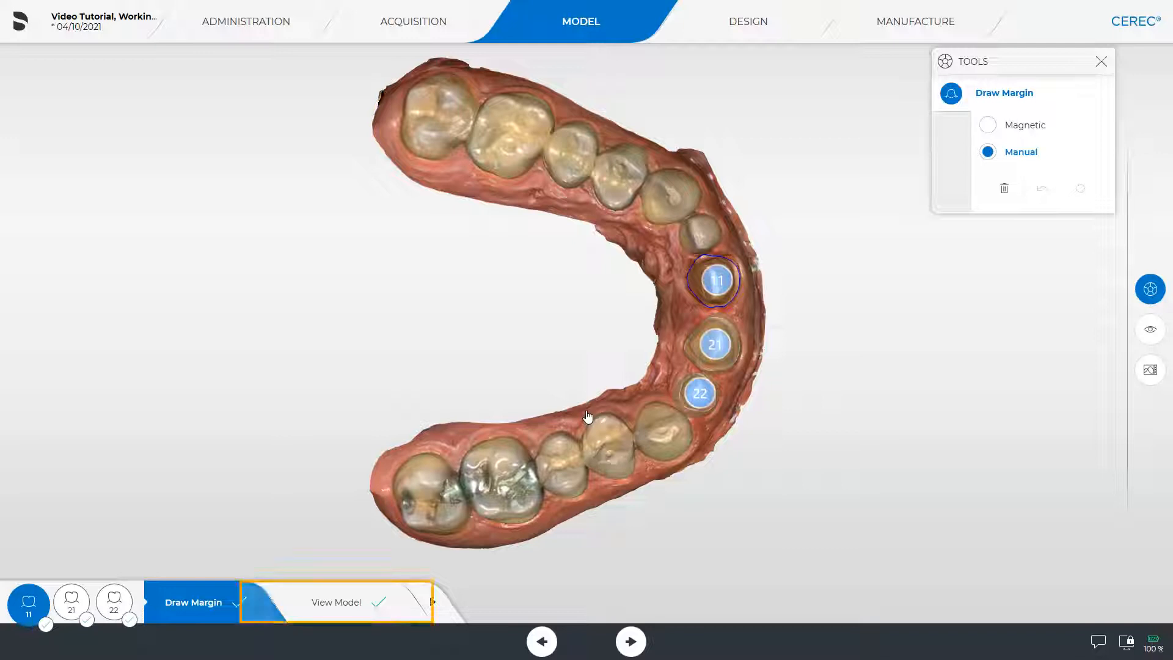
Step: Move on to the View Model stage and launch the inLab Model design app for the case
left_click(343, 601)
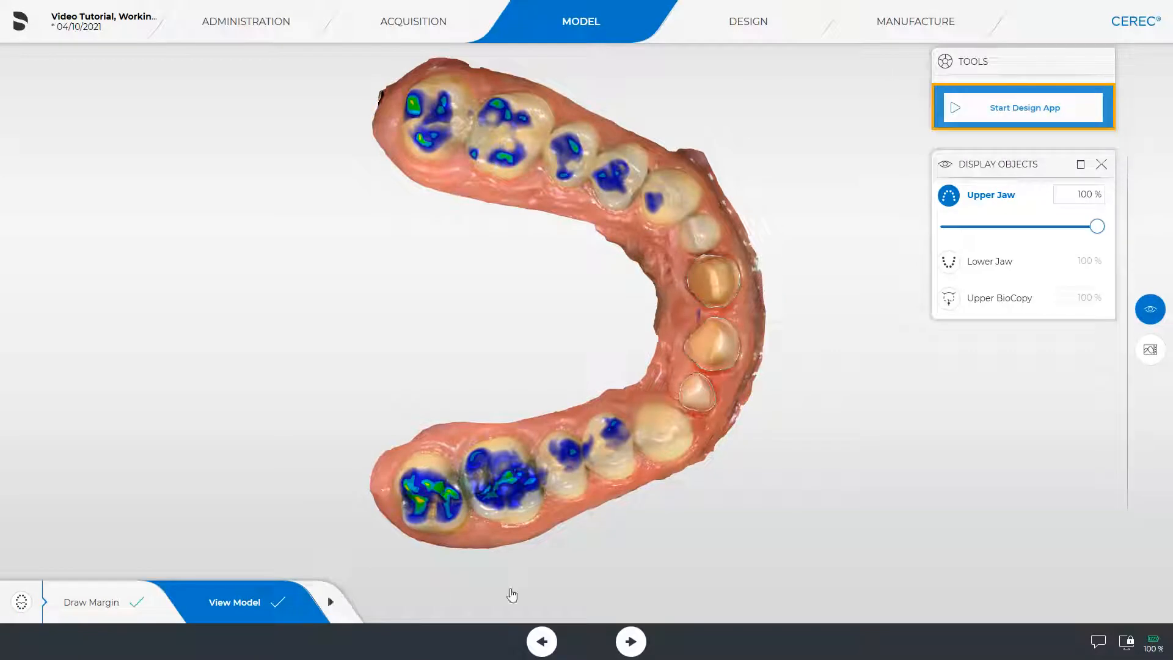
left_click(1021, 110)
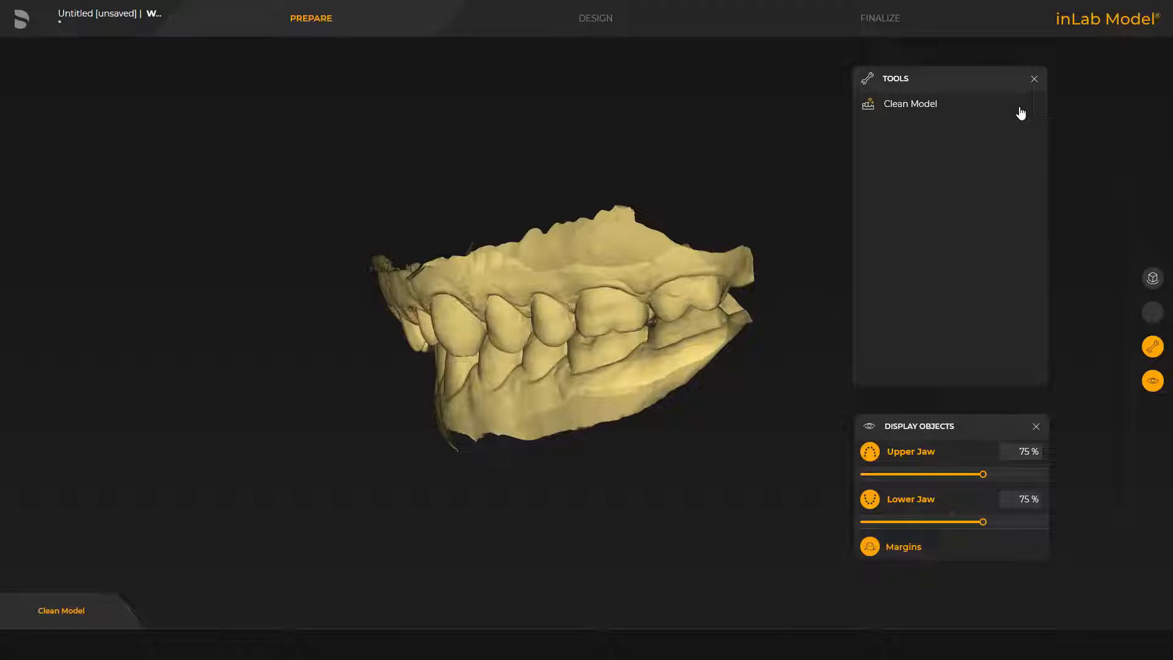
Step: Check the inLab Model and manufacturing database paths in the settings and return to the model
left_click(21, 20)
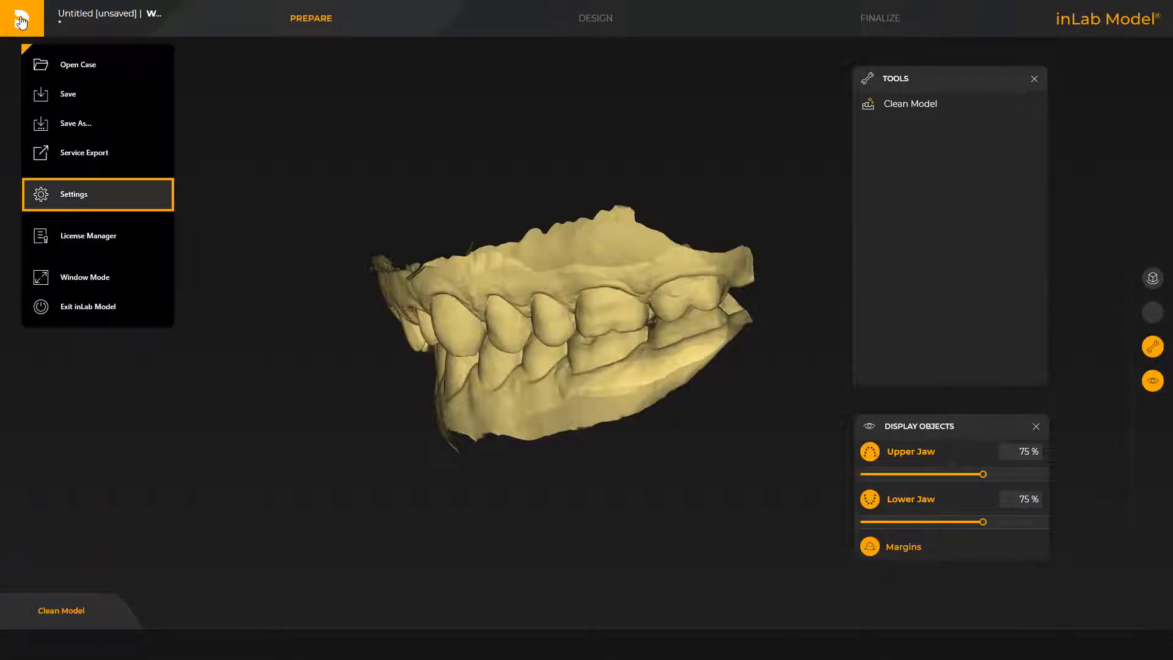
left_click(71, 194)
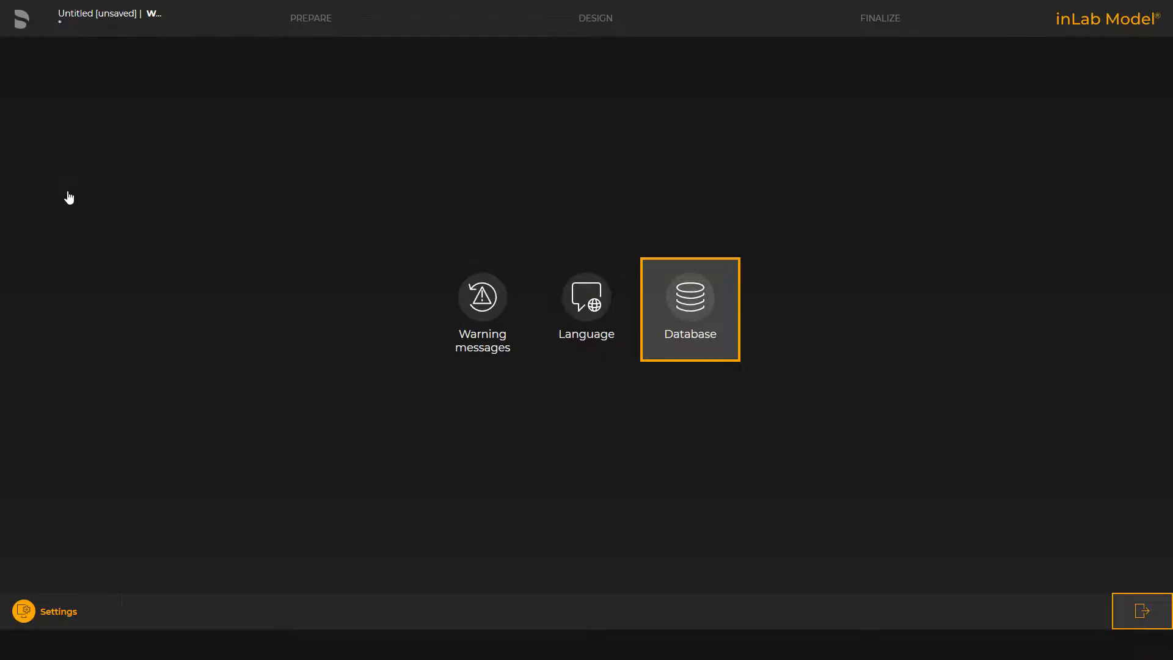
left_click(690, 306)
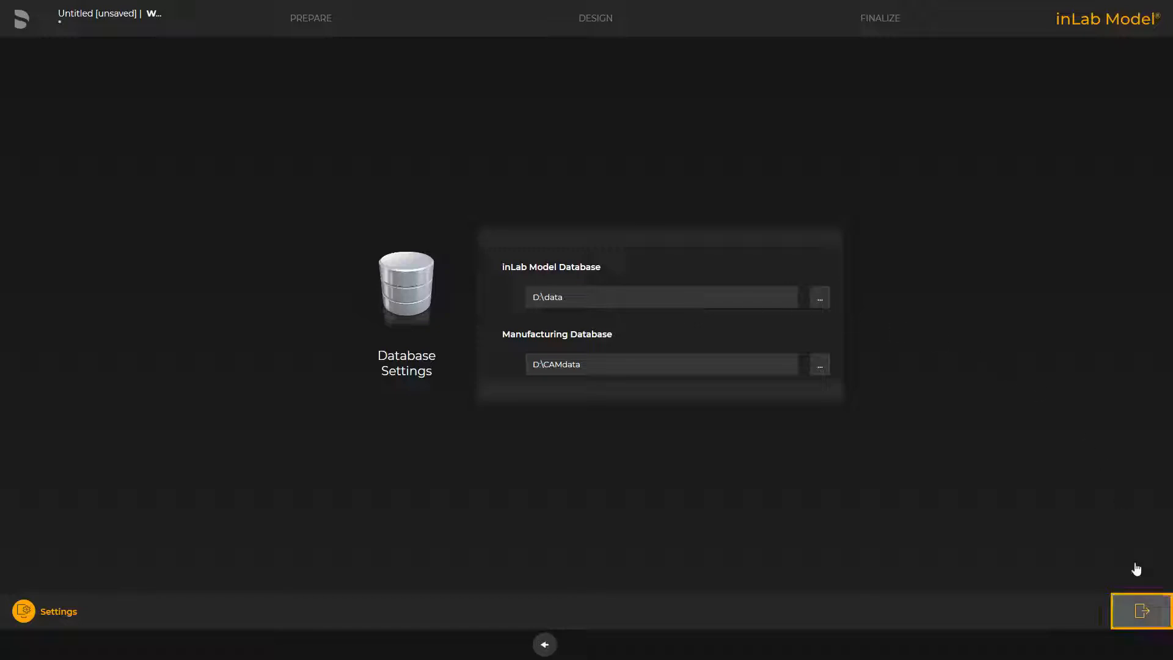
left_click(1139, 608)
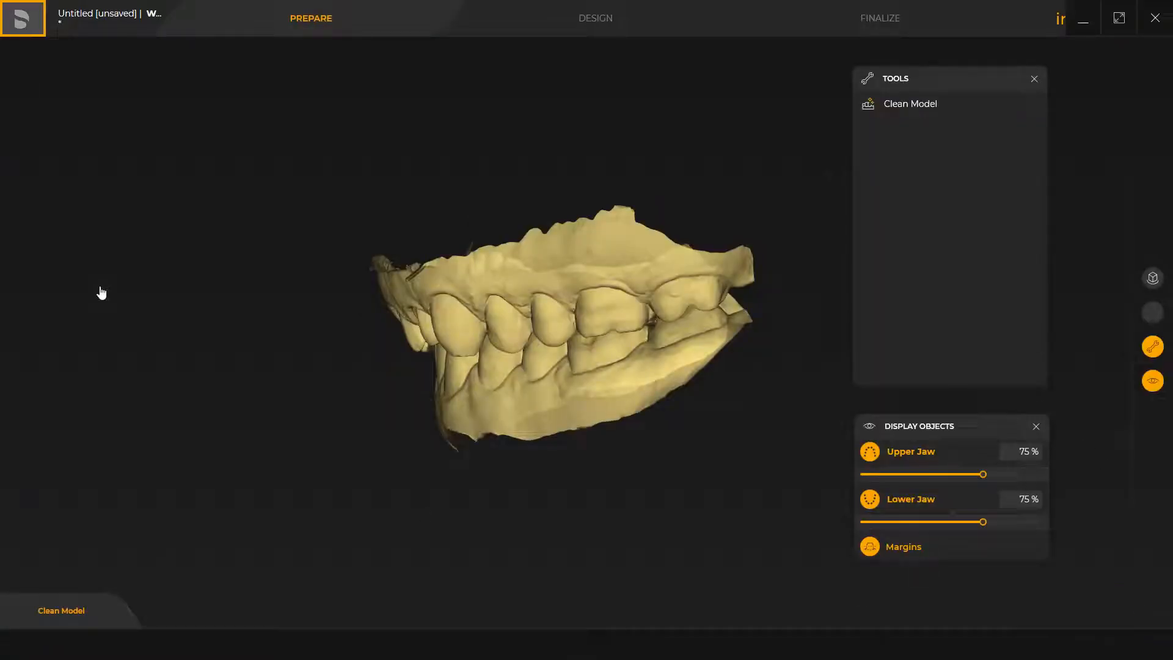
Step: Save the untitled case in inLab Model
left_click(22, 19)
left_click(69, 97)
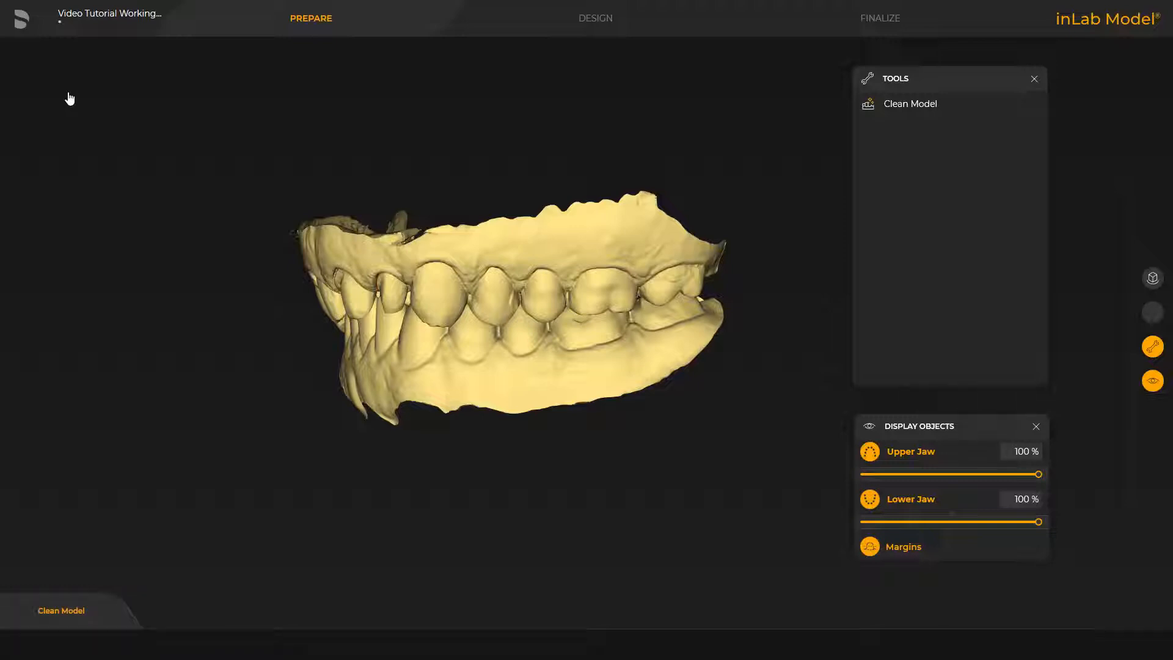
Step: Start Clean Model, hide the lower jaw and redraw the upper jaw's trim line below the ragged scan edge, from the front to the rear molars
left_click(891, 105)
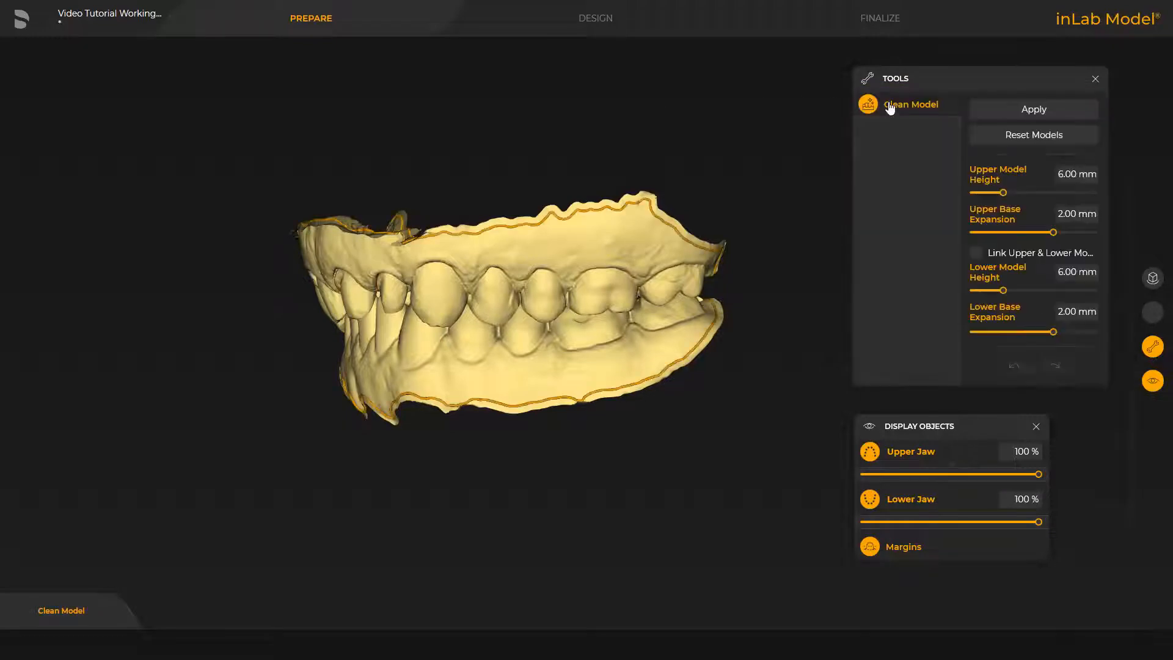
left_click(893, 497)
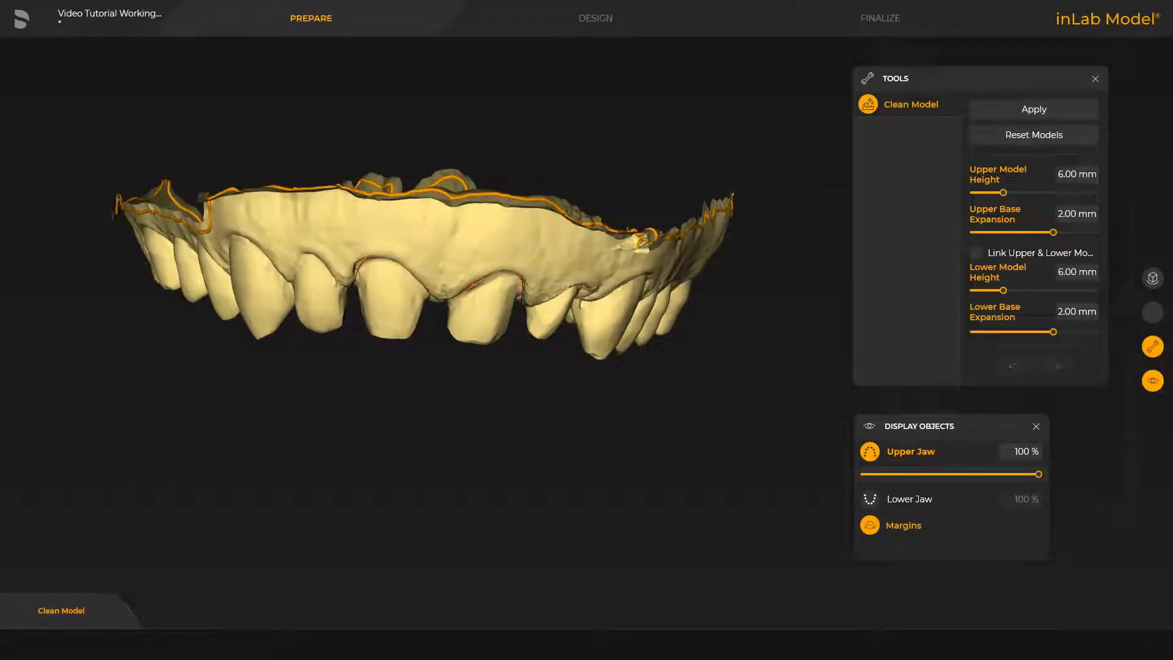
double_click(210, 226)
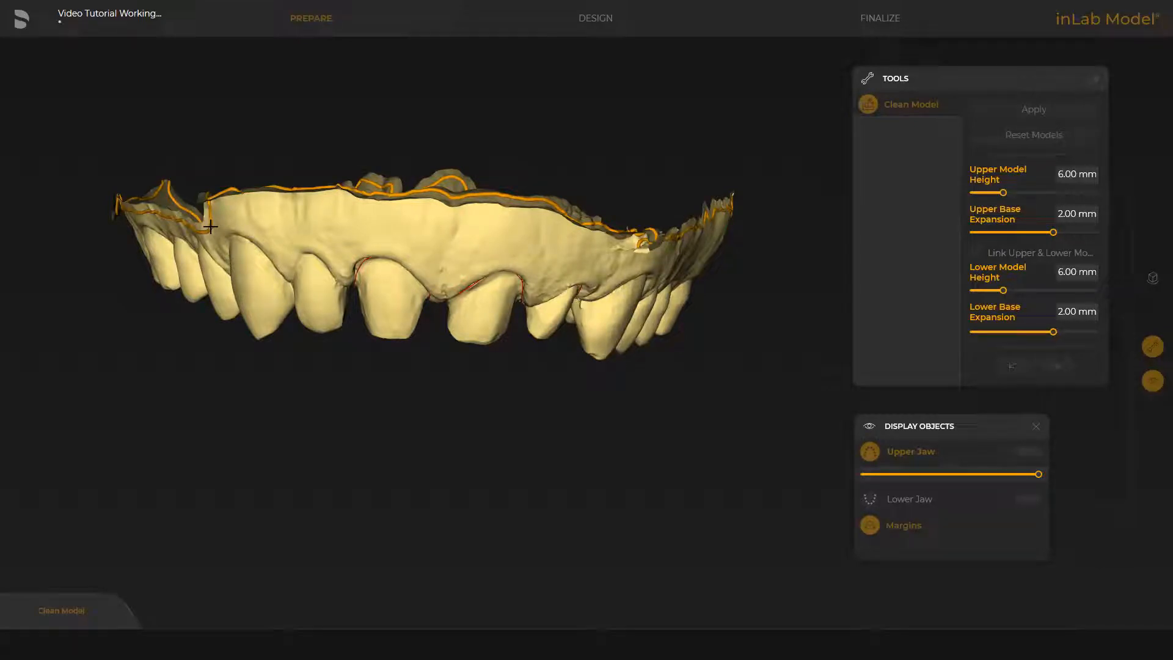
left_click(394, 214)
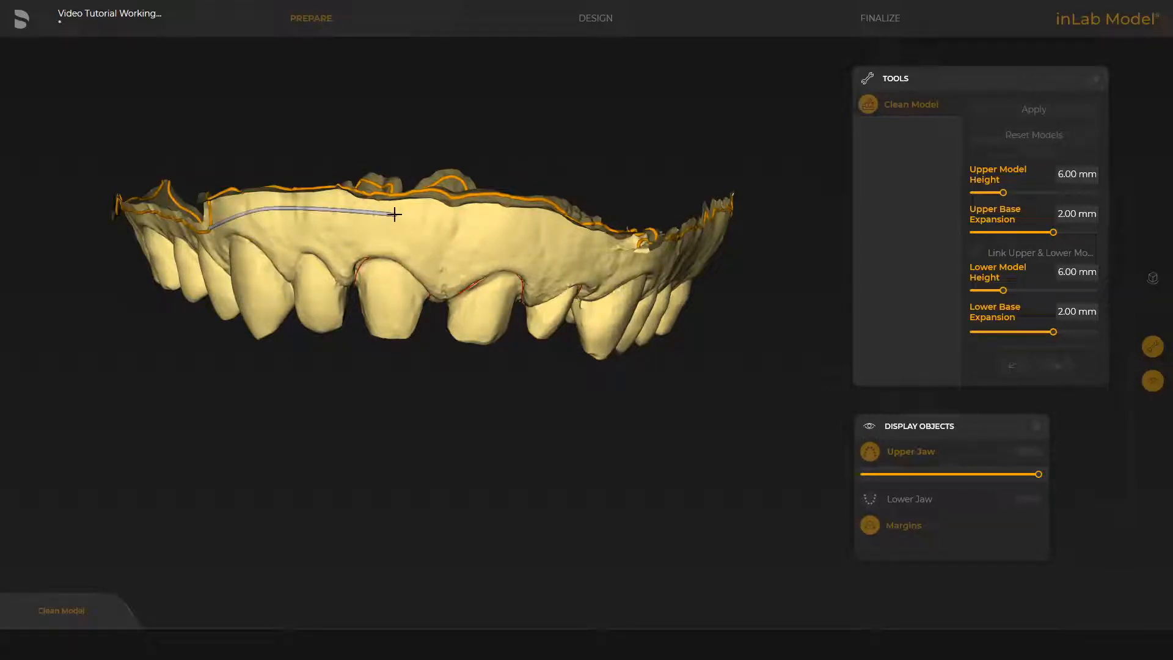
left_click(507, 219)
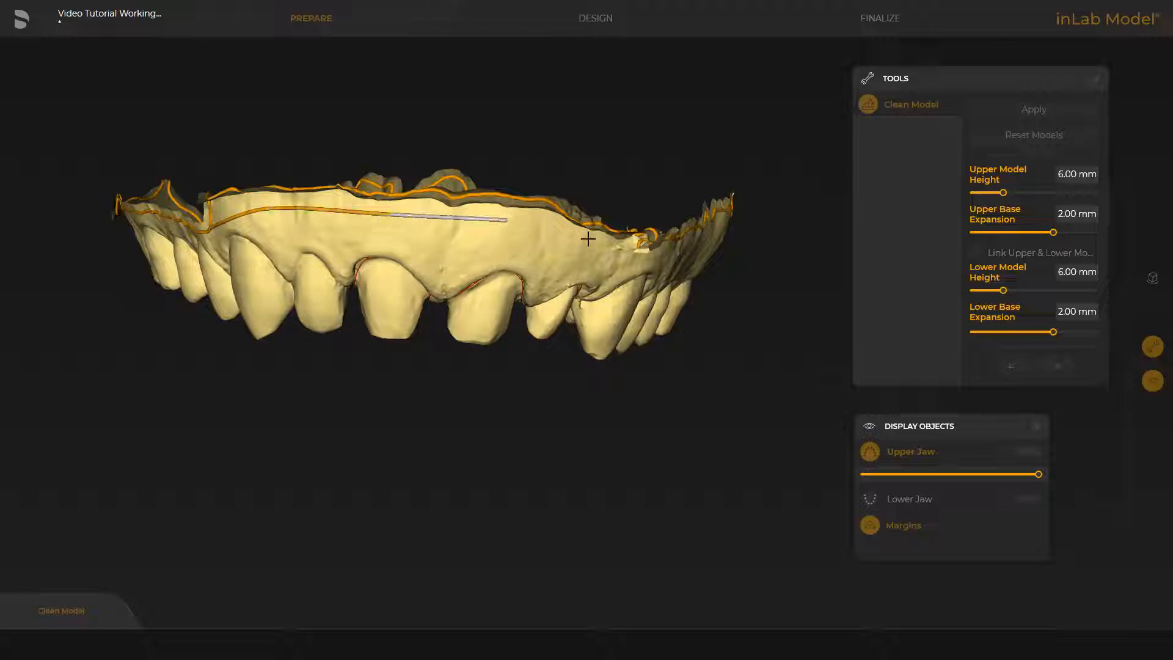
left_click(588, 239)
left_click(638, 259)
left_click_drag(770, 249, 697, 254)
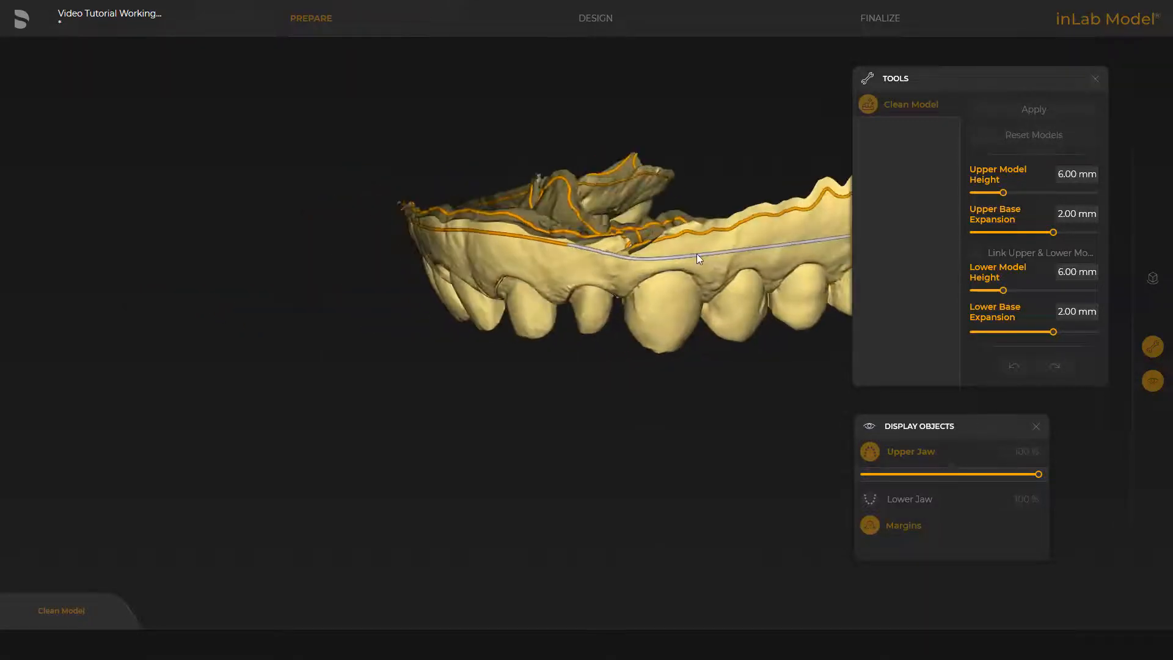
right_click_drag(659, 380, 329, 408)
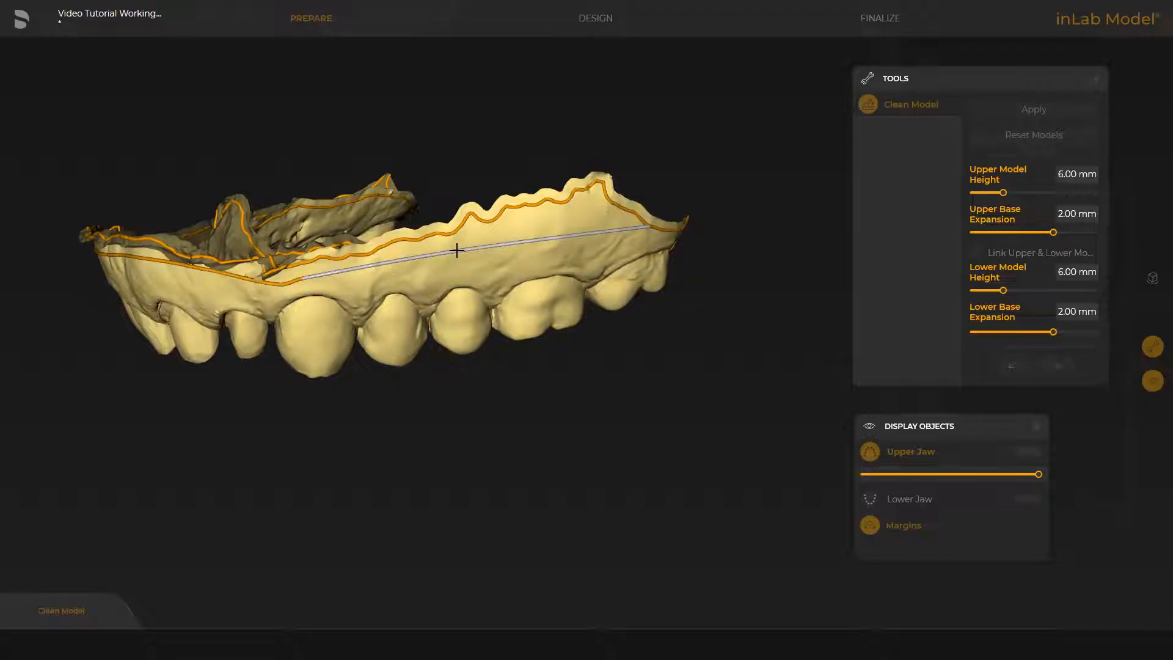
left_click(646, 228)
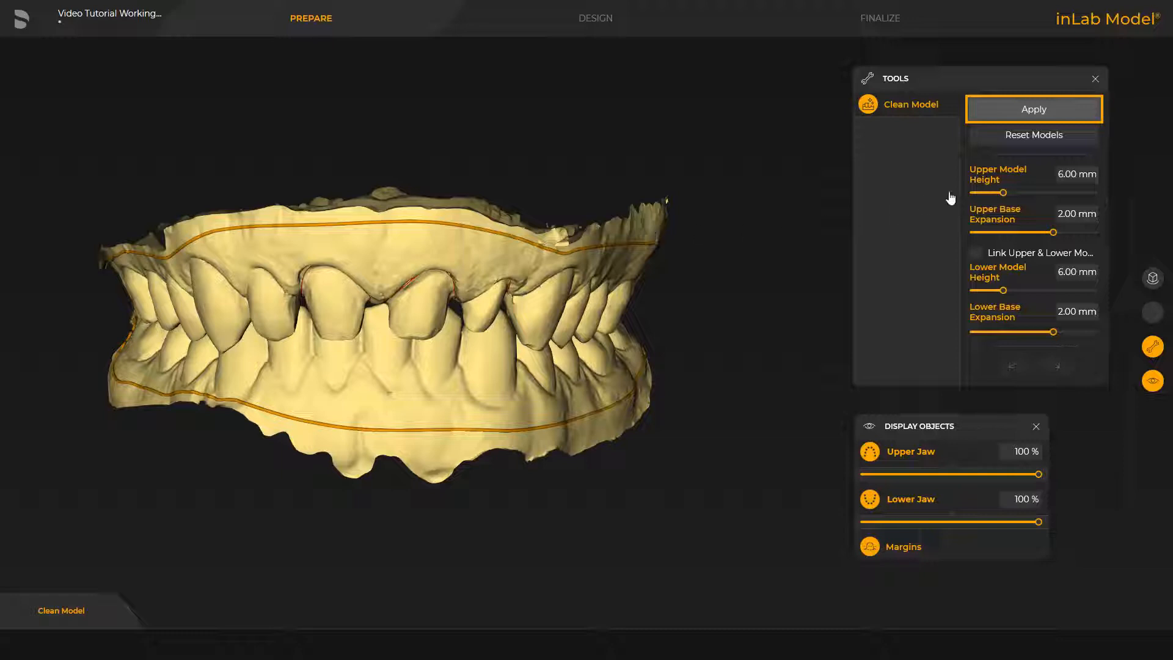
Step: Apply Clean Model to both jaws with 6.00 mm model height and 2.00 mm base expansion
left_click(1032, 111)
middle_click_drag(729, 380, 724, 331)
mouse_move(460, 522)
middle_mouse_down()
mouse_move(469, 411)
mouse_move(468, 607)
mouse_move(449, 522)
middle_mouse_up()
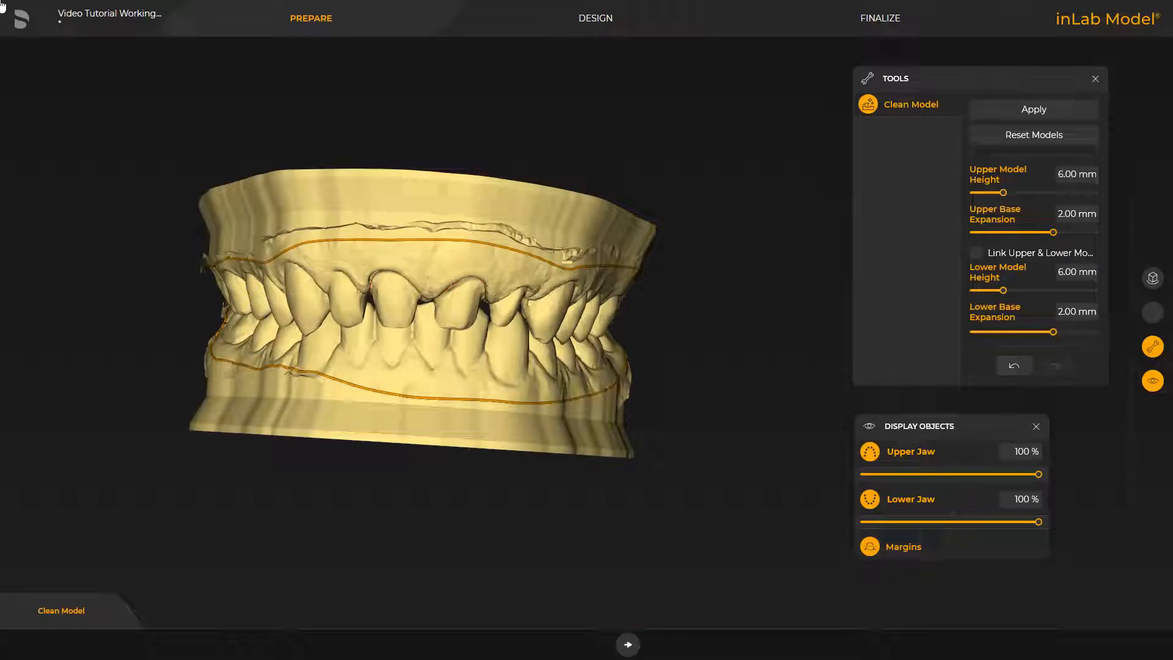
Step: Advance to the Design phase and create the stumps with dies, a 0.10 mm spacer and a 0.75 mm ditch
left_click(628, 644)
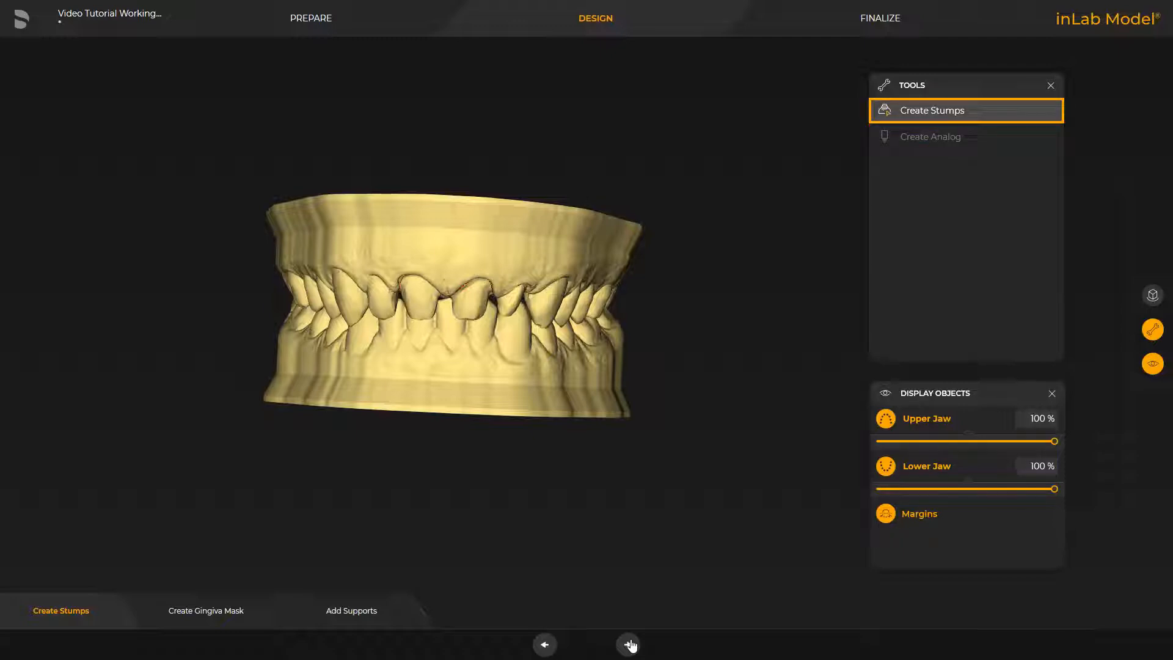
left_click(919, 113)
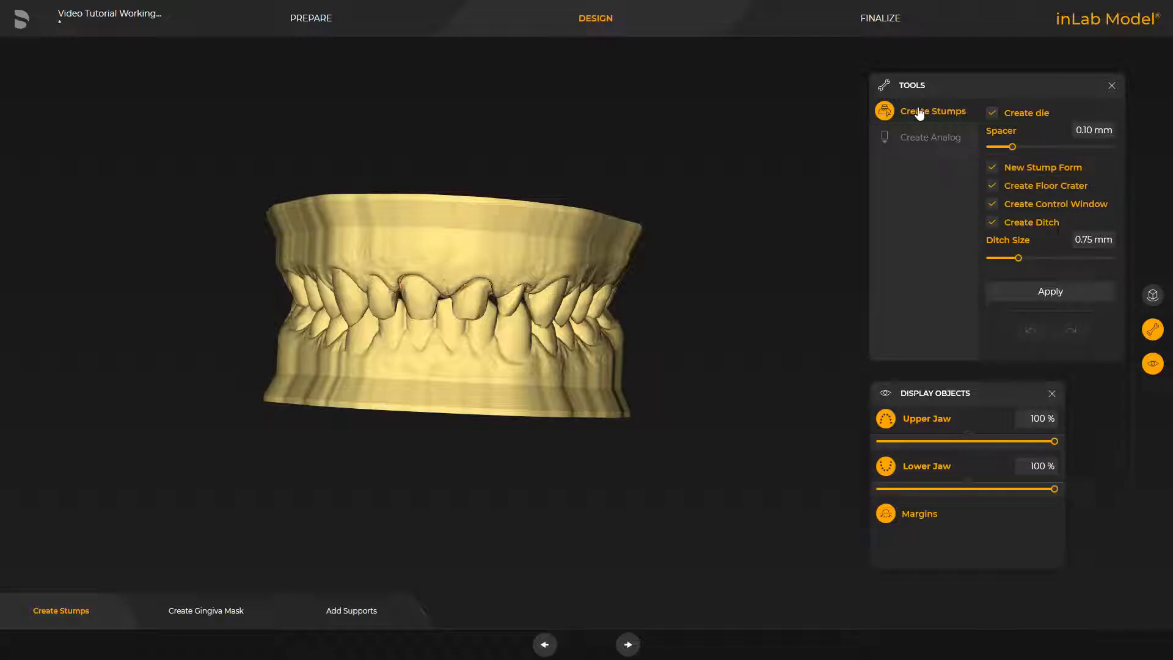
left_click(1050, 292)
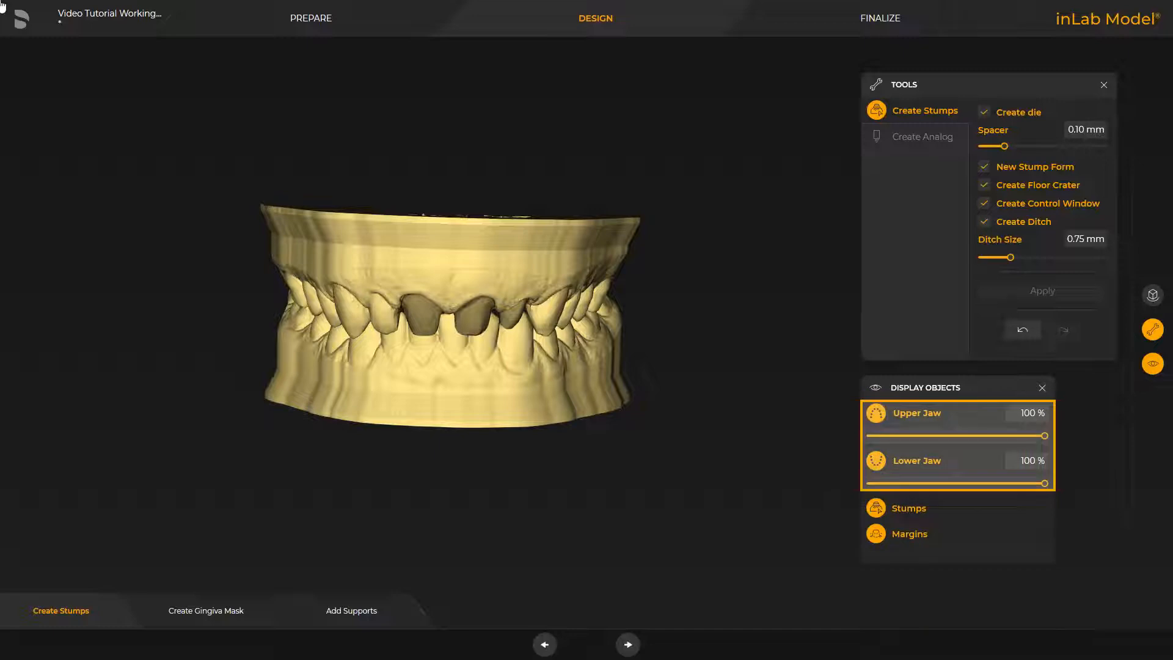
Step: Hide both jaws to examine the three stumps on their own, and show the jaws again
left_click(906, 414)
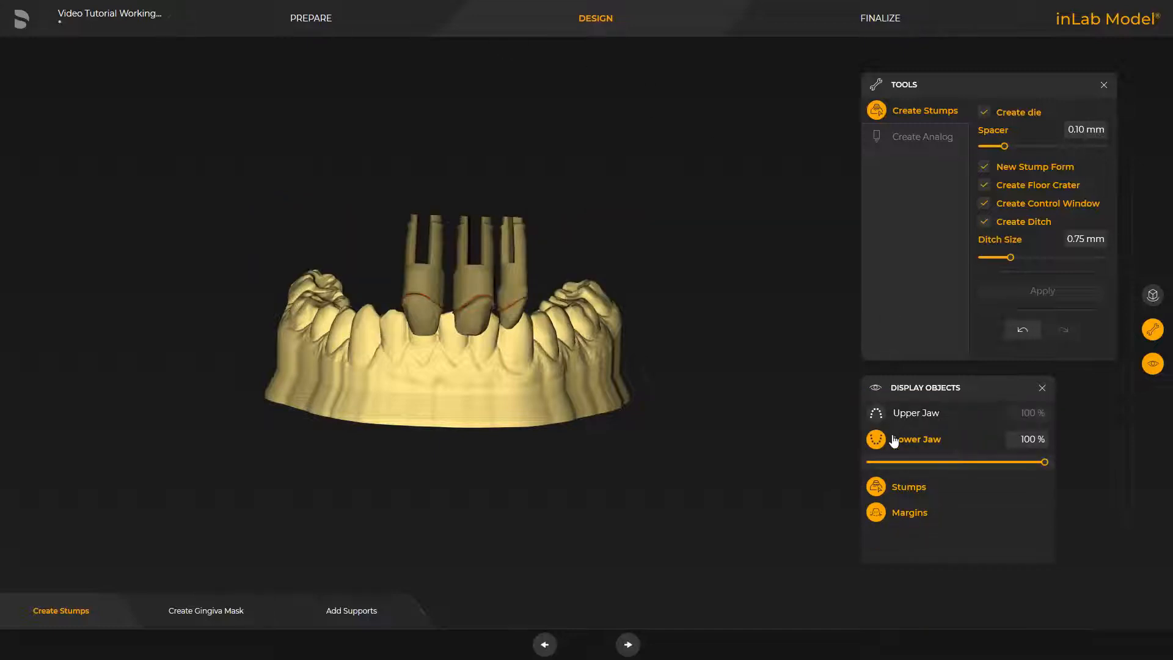
left_click(893, 440)
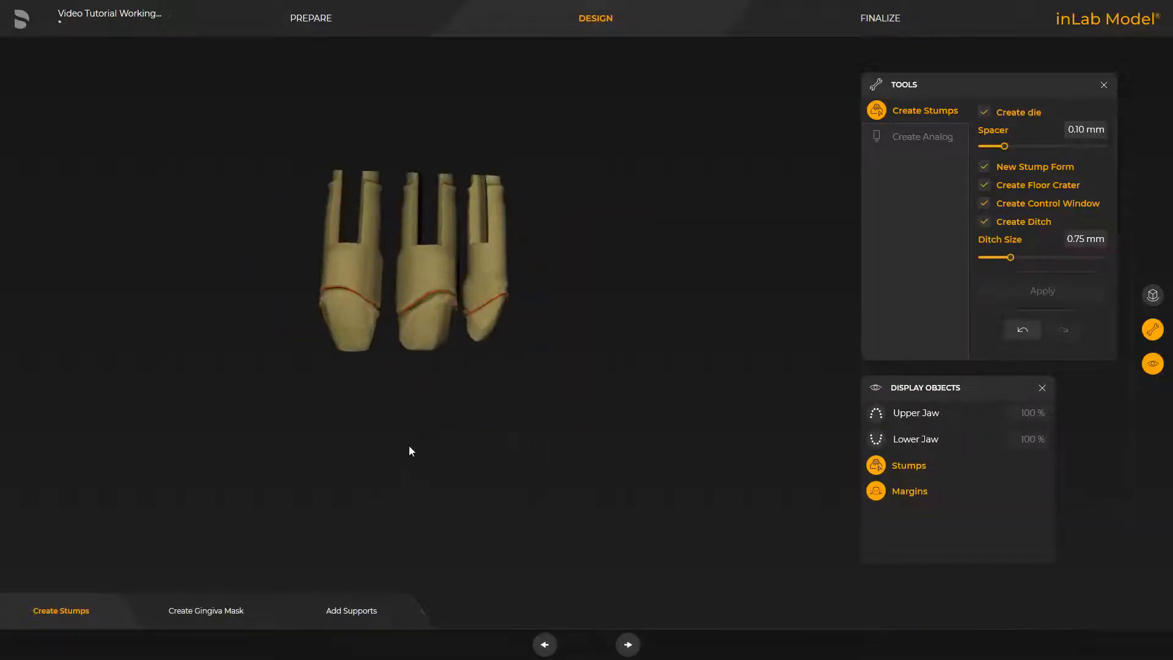
left_click_drag(409, 451, 384, 482)
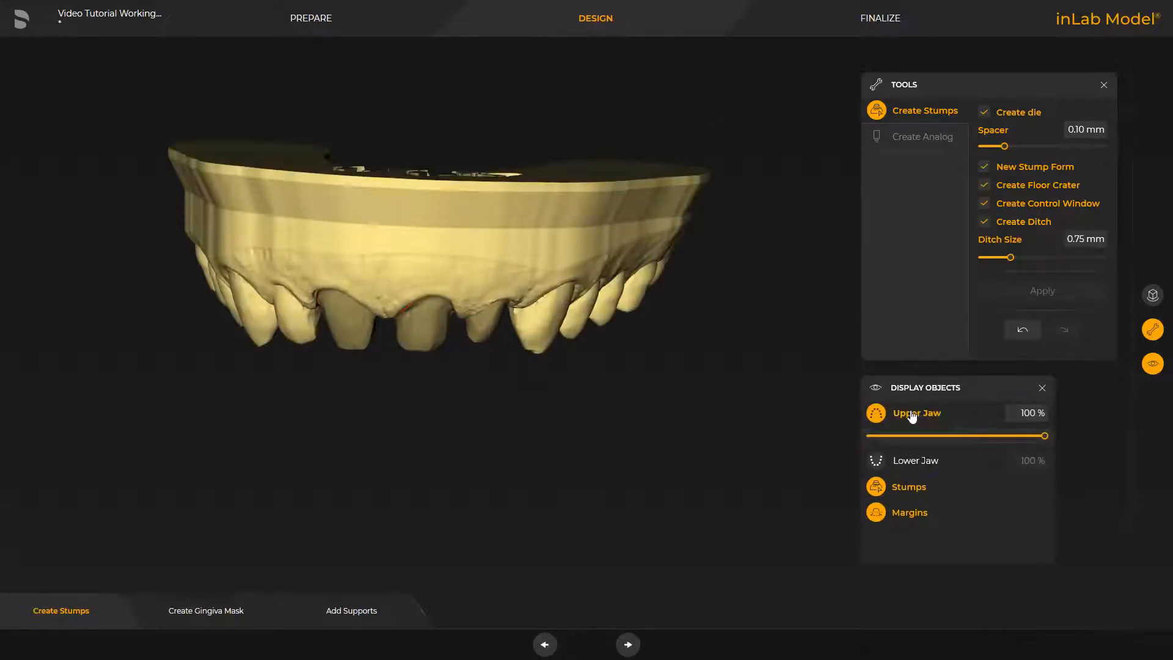
left_click(876, 461)
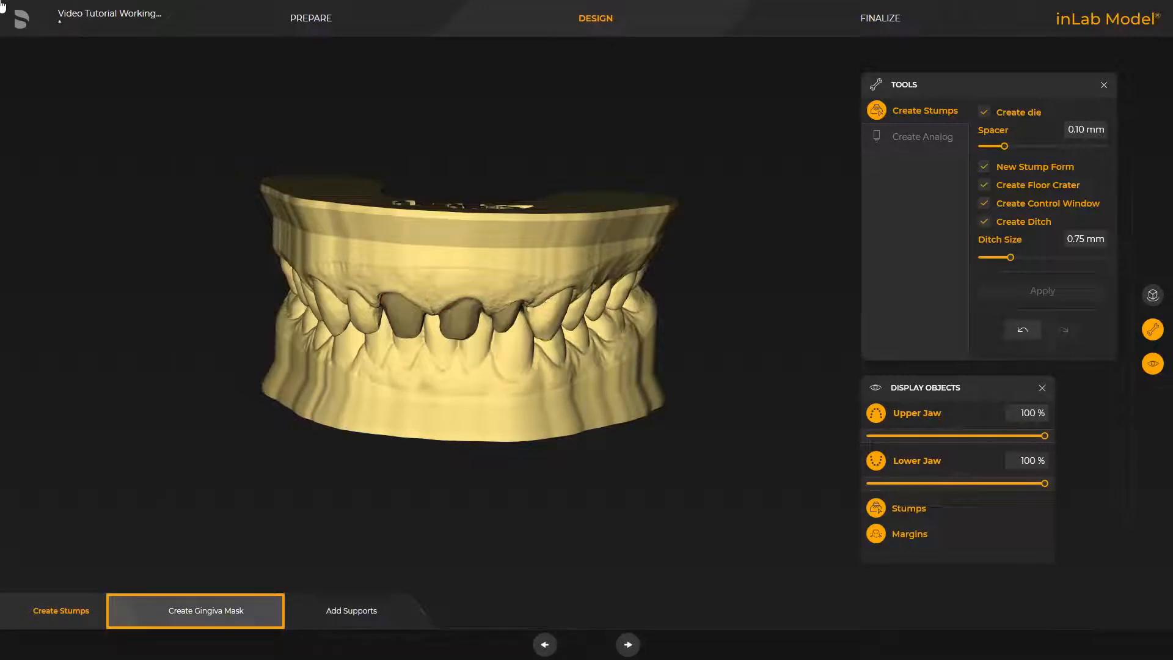
Step: Create a gingiva mask around the three upper front stumps and show the lower jaw again
left_click(194, 611)
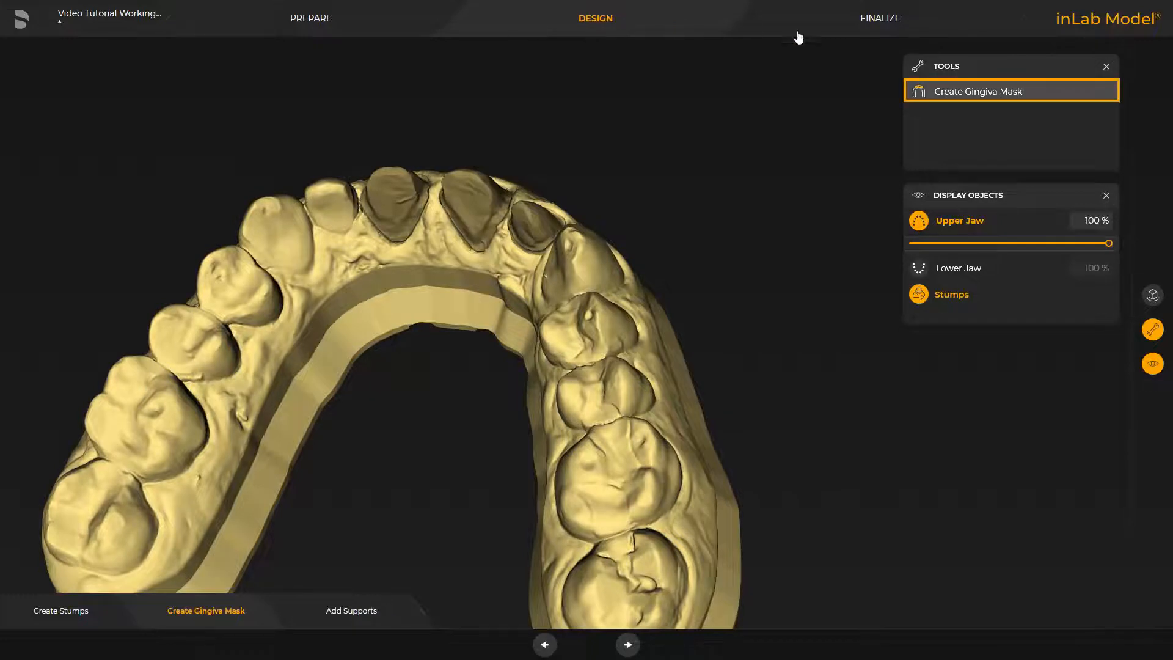
left_click(950, 93)
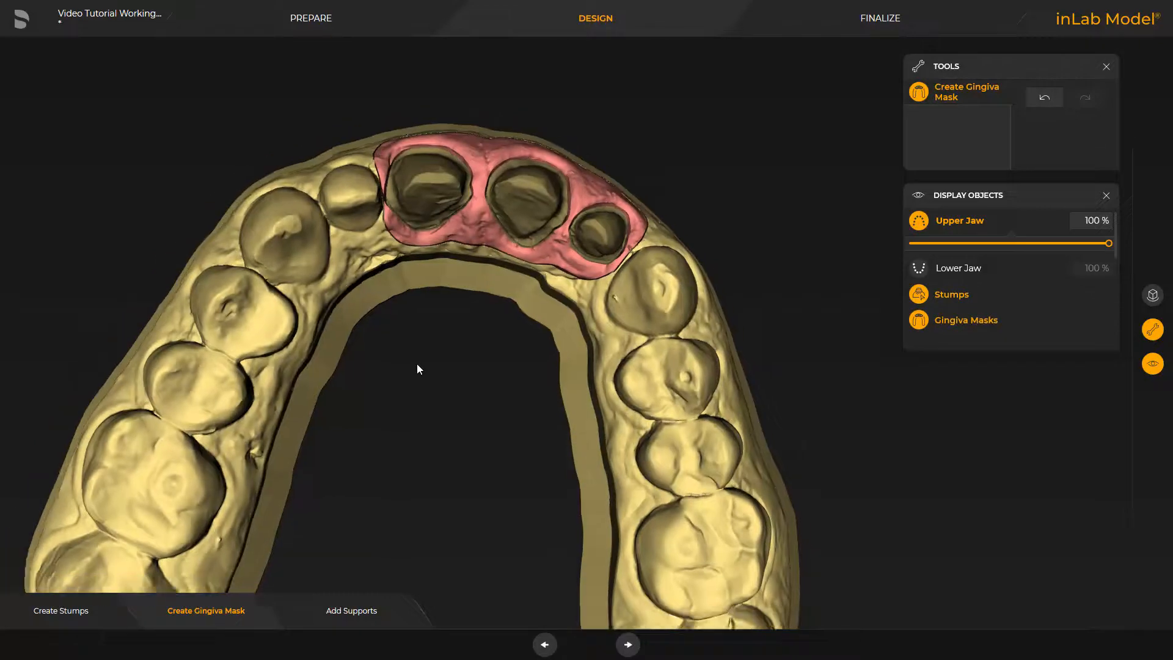
left_click_drag(417, 364, 435, 346)
left_click_drag(510, 83, 503, 49)
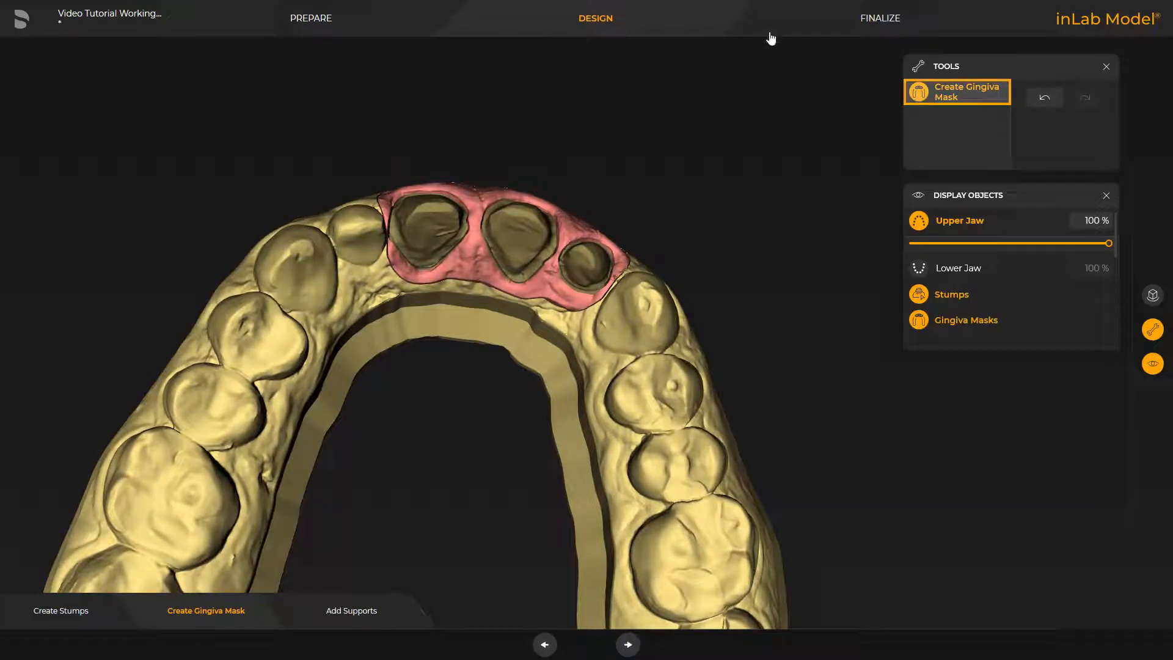
left_click(918, 95)
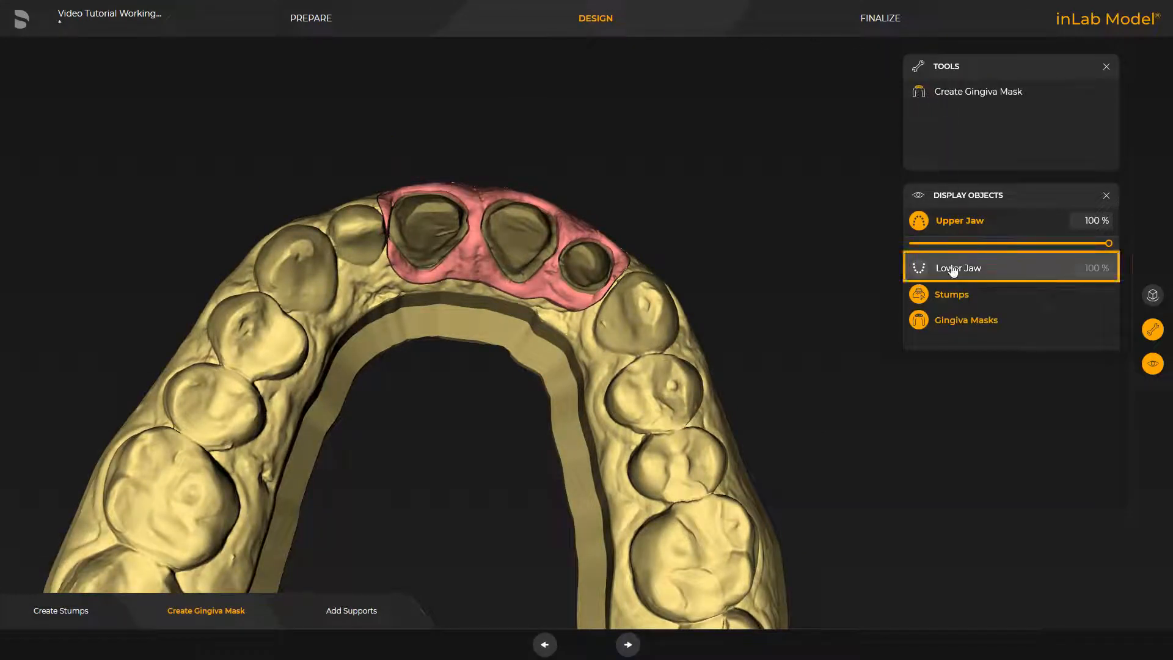
left_click(920, 268)
left_click_drag(658, 122, 534, 235)
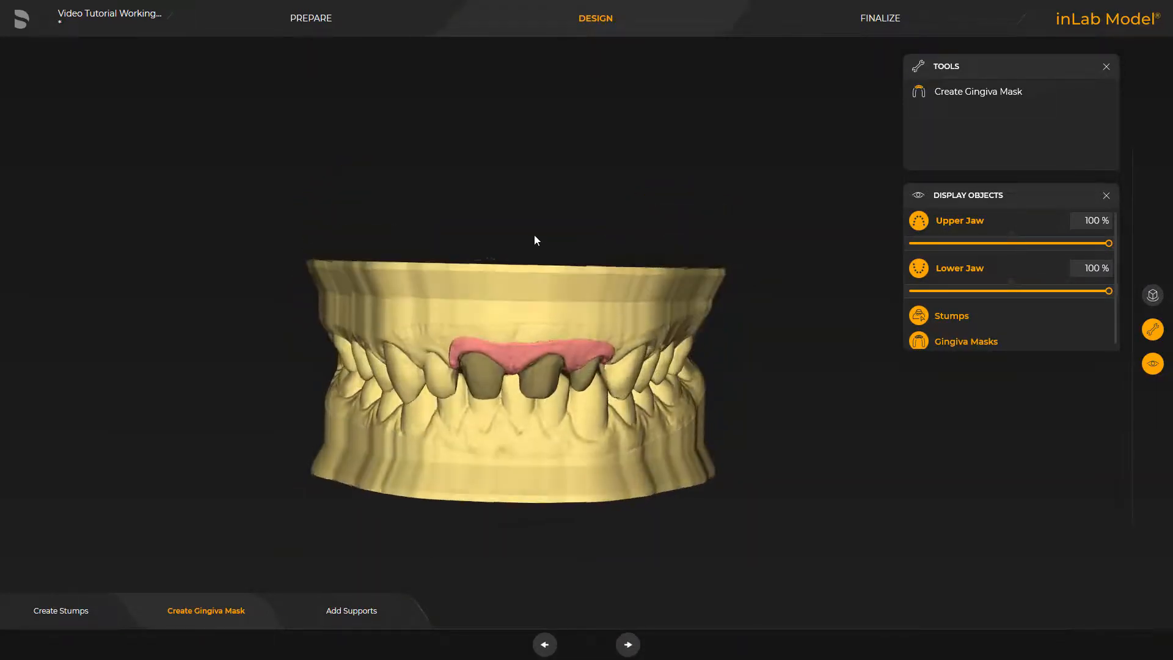
Step: Connect the two jaws with three support struts, one at each rear end and one at the inner front of the arch
left_click(348, 611)
left_click_drag(346, 336, 373, 428)
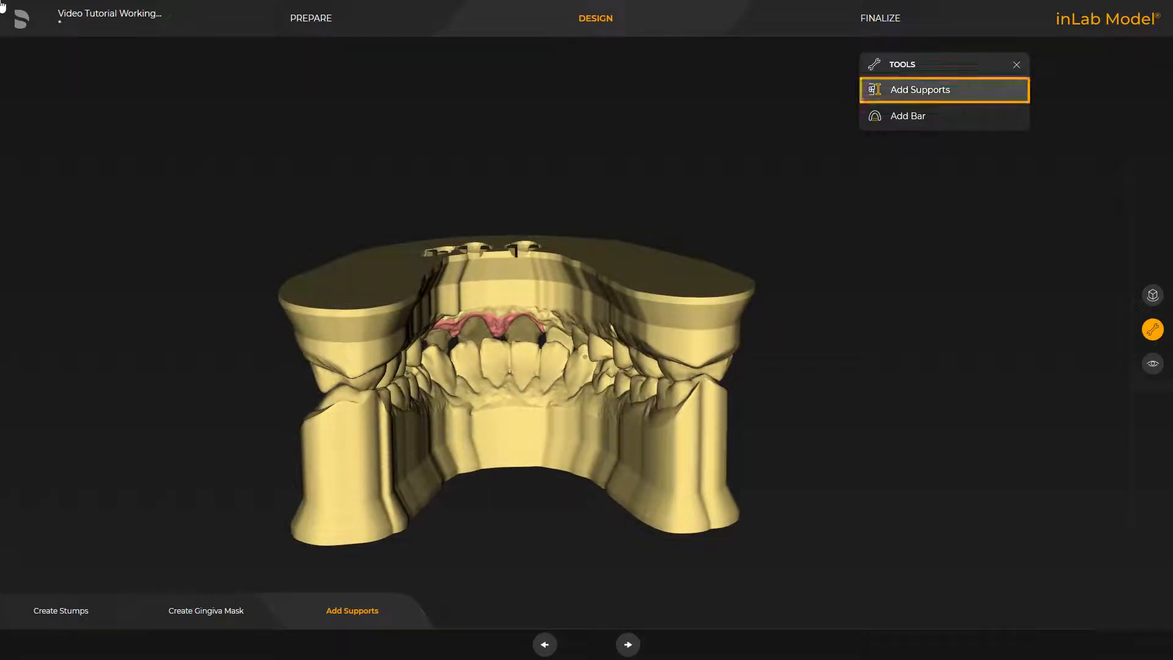
left_click(895, 91)
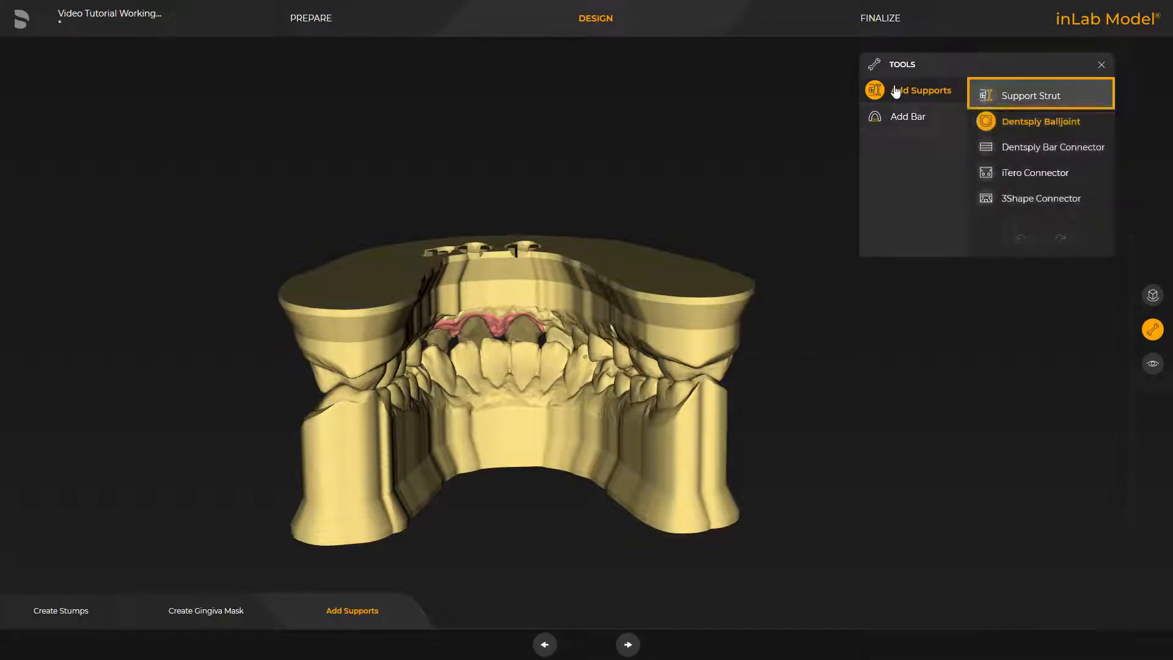
left_click(1011, 97)
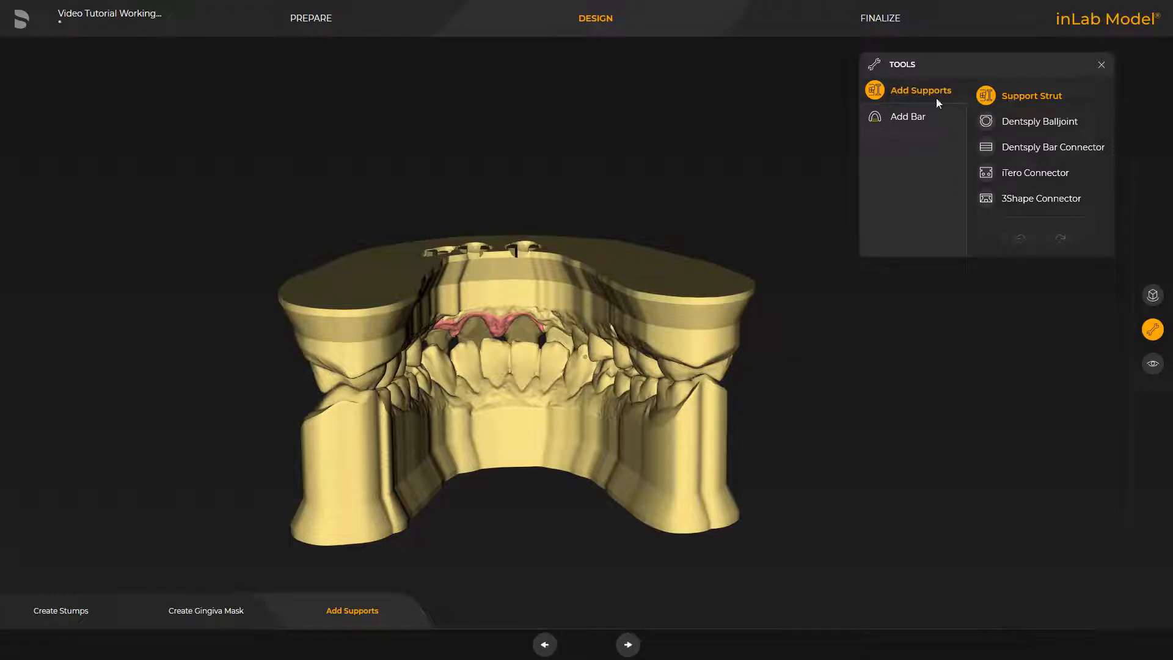
left_click(711, 441)
left_click(327, 474)
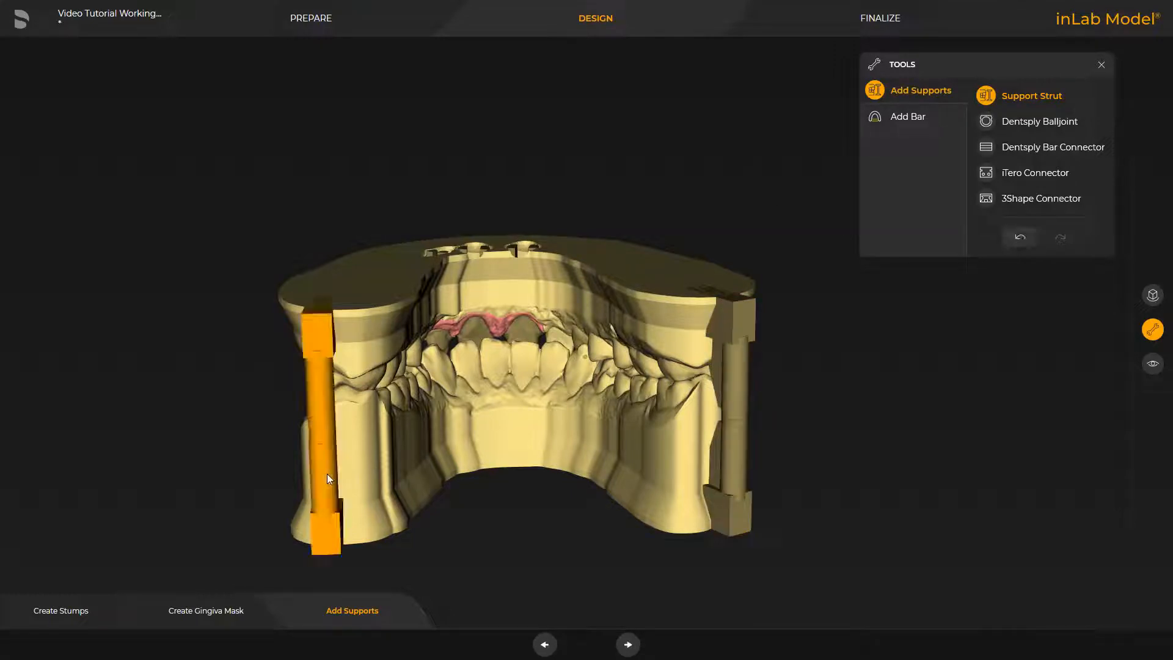
left_click(505, 449)
middle_click_drag(527, 97, 532, 150)
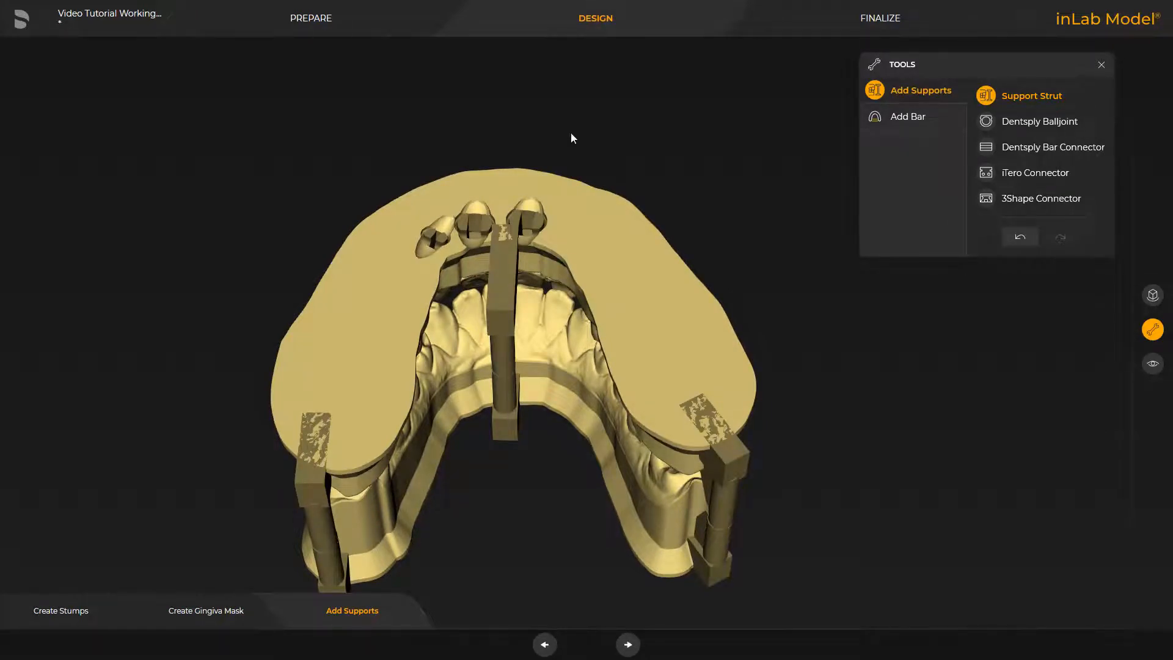
Step: Adjust the position of one rear support strut, move and rotate the opposite rear strut diagonally outward, and select the front strut
left_click(731, 469)
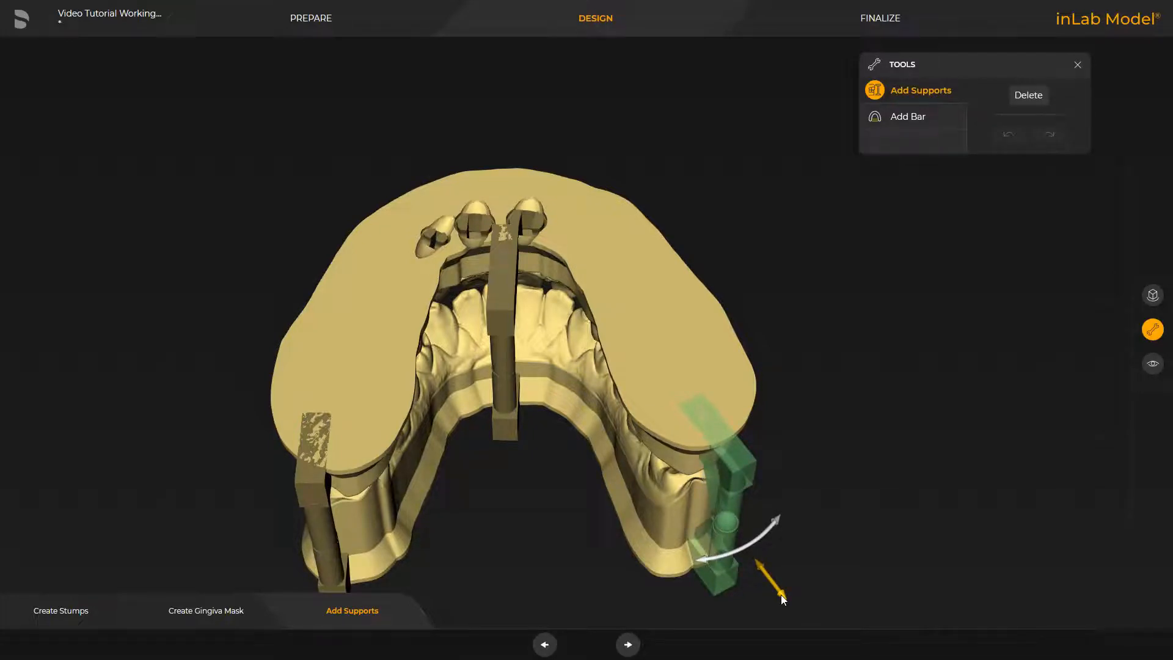
left_click(781, 595)
right_click_drag(516, 567, 541, 484)
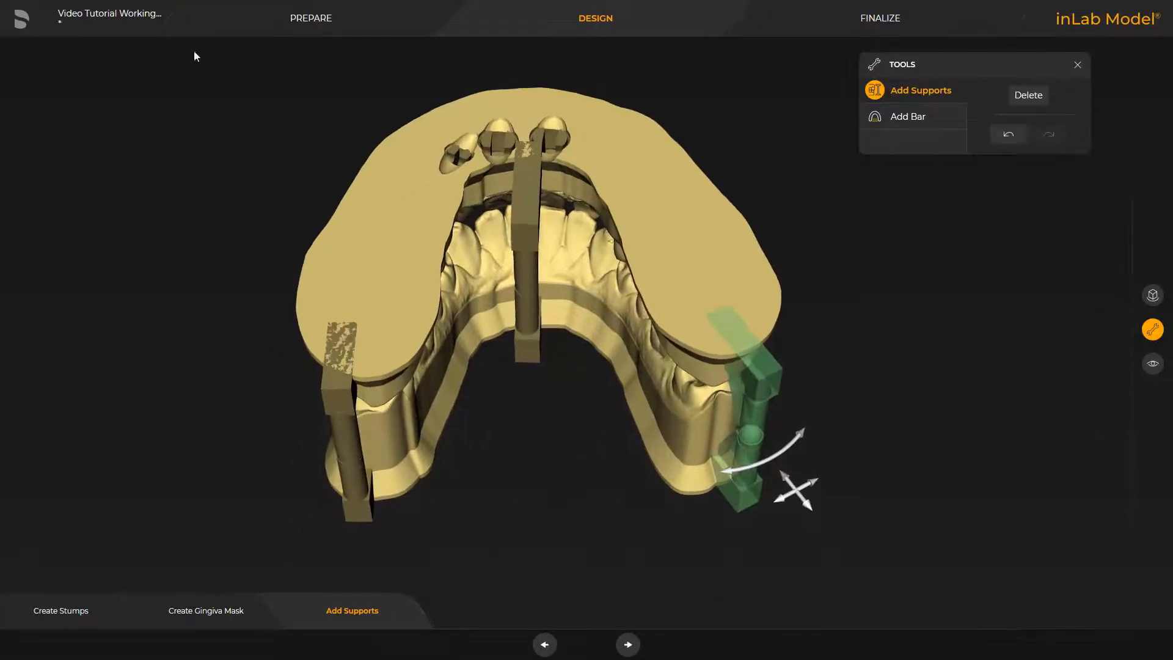
left_click(350, 466)
left_click_drag(346, 477, 318, 469)
left_click_drag(283, 521, 276, 525)
left_click_drag(534, 489, 327, 39)
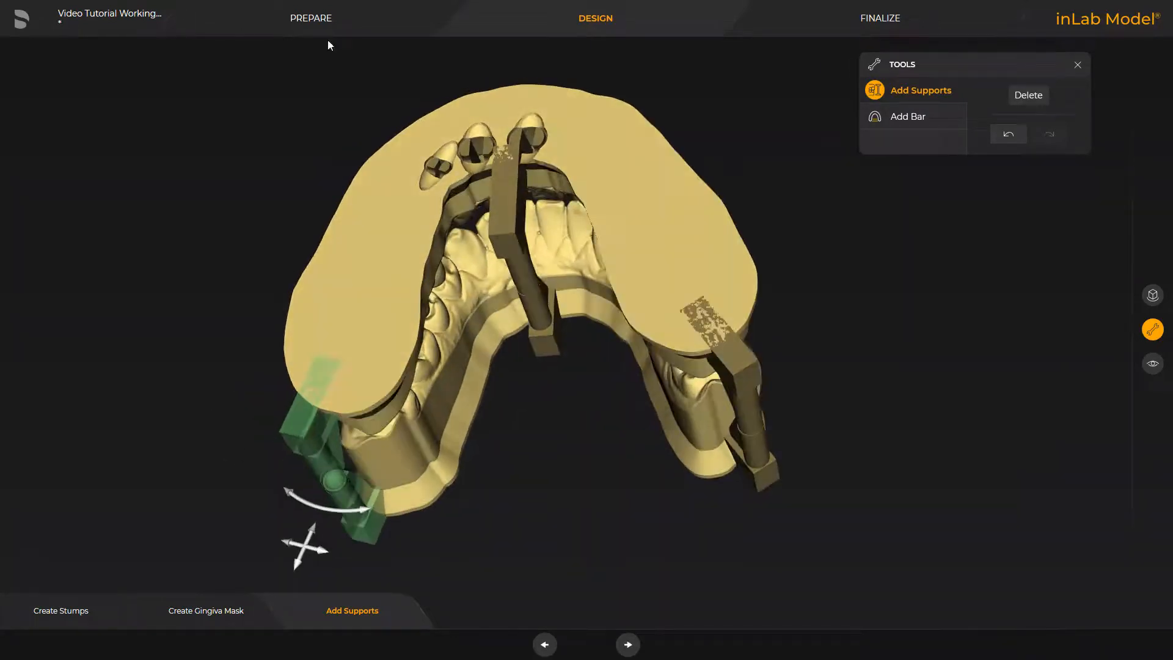
left_click(512, 254)
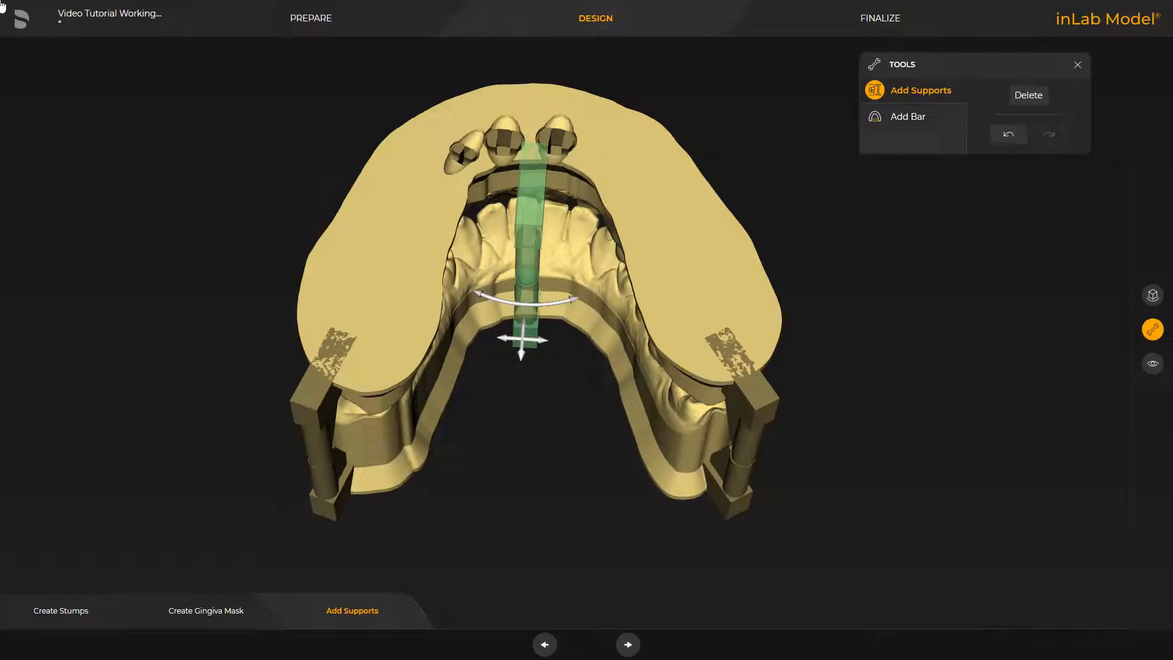
Step: Add a 4.00 mm wide, 3.00 mm high bar across the rear of the upper jaw with a matching opposite bar on the lower jaw
left_click(893, 115)
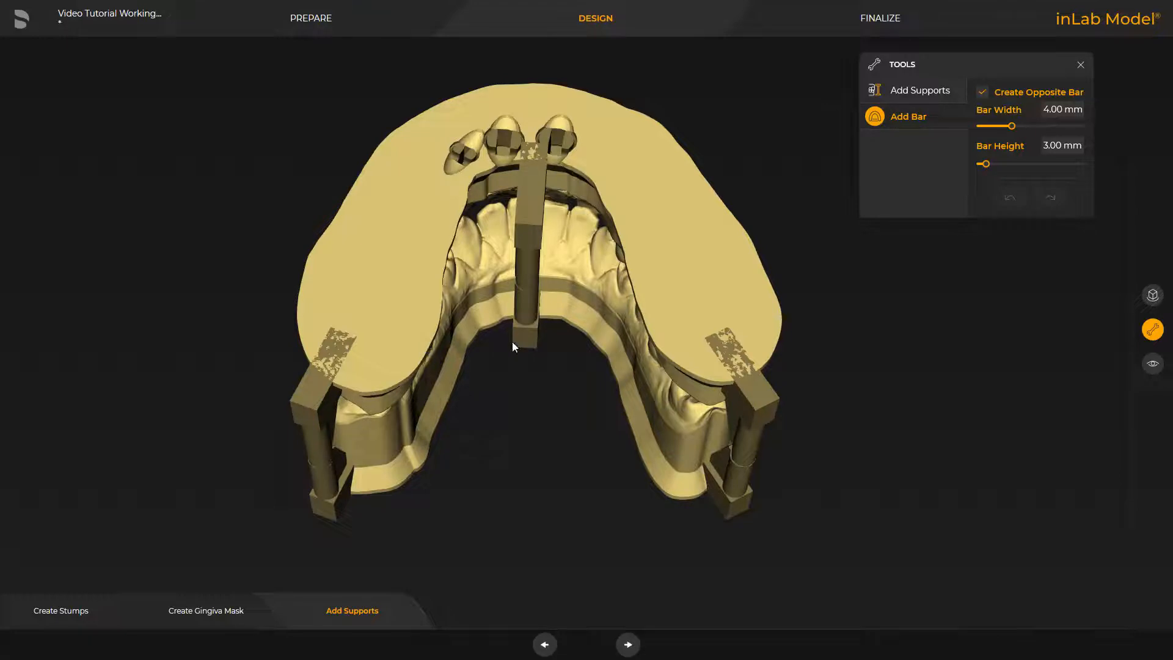
left_click(671, 355)
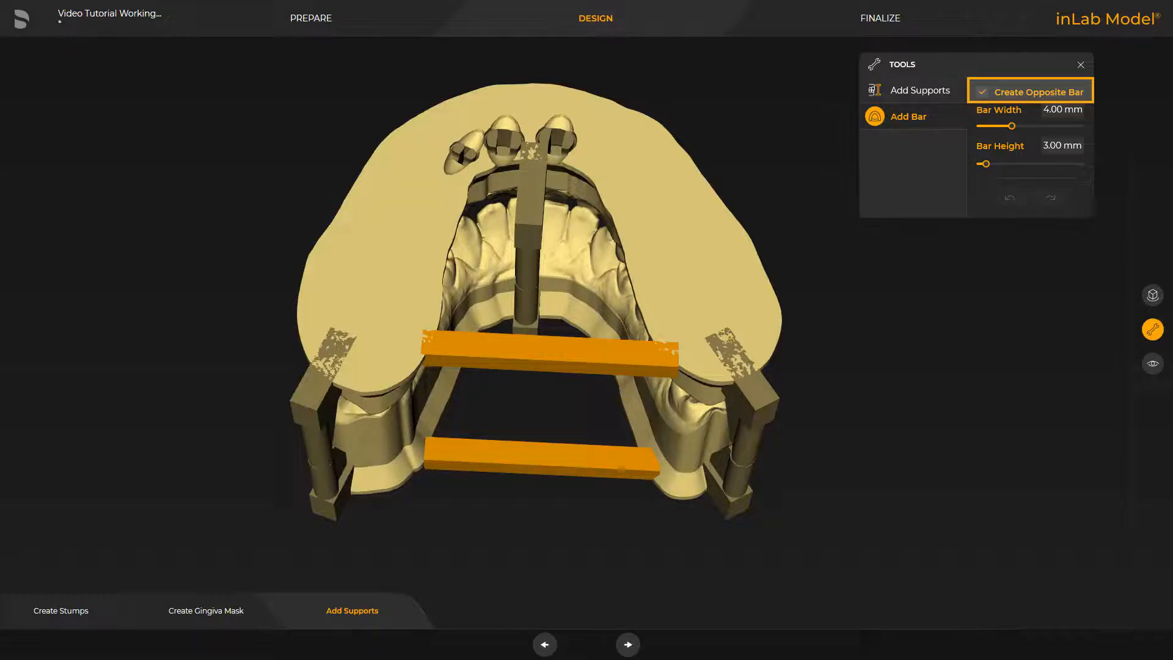
left_click(671, 360)
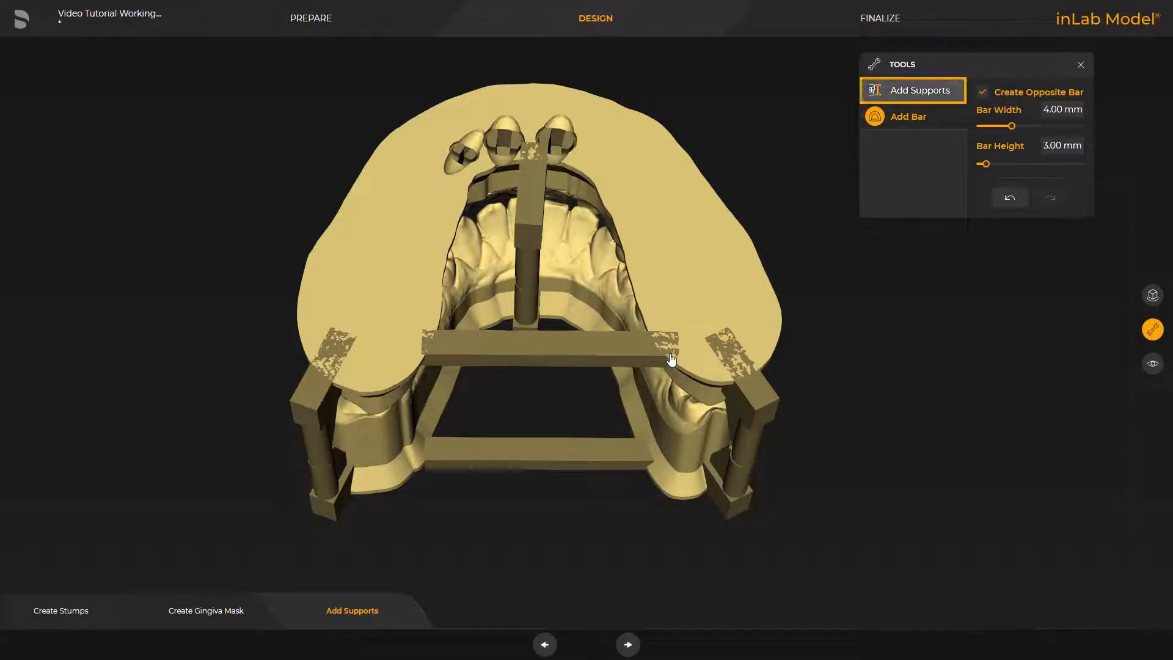
Step: Attach a Dentsply Balljoint at the middle of the two rear bars and inspect it from behind and above
left_click(899, 92)
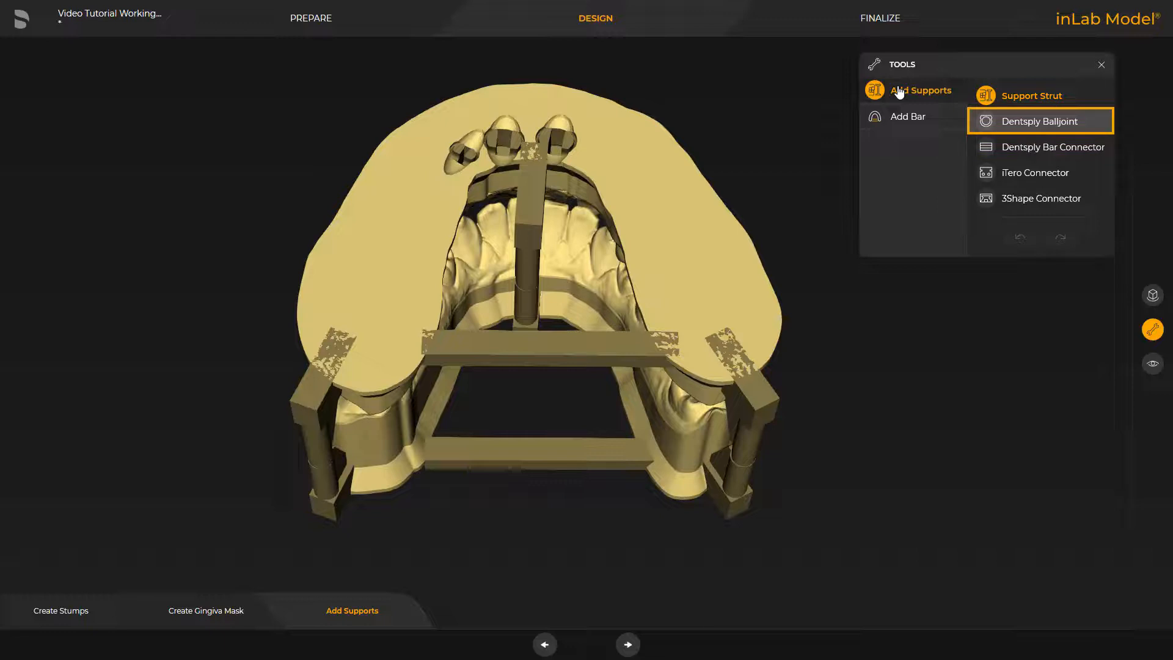
left_click(983, 120)
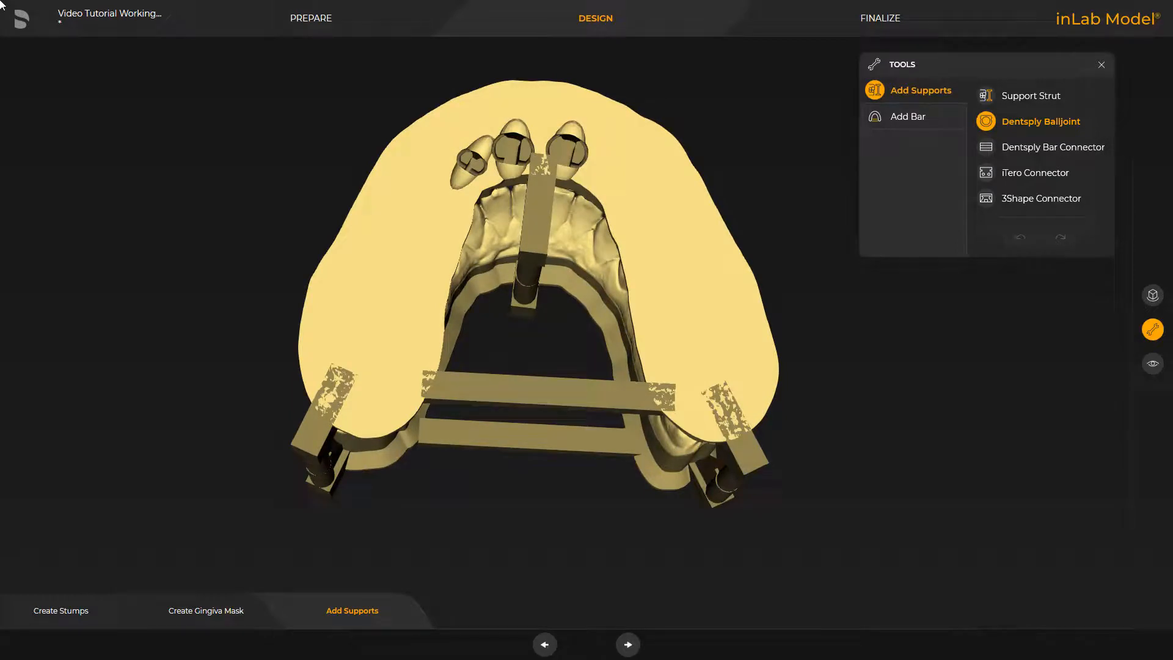
left_click(534, 408)
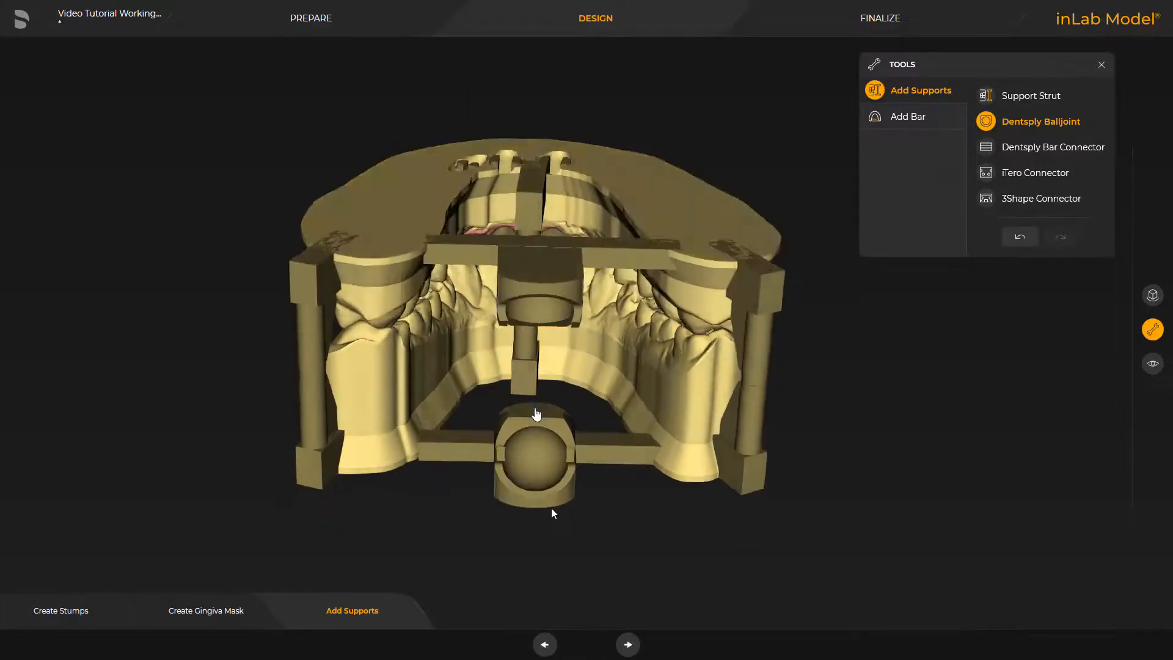
left_click_drag(552, 507, 545, 571)
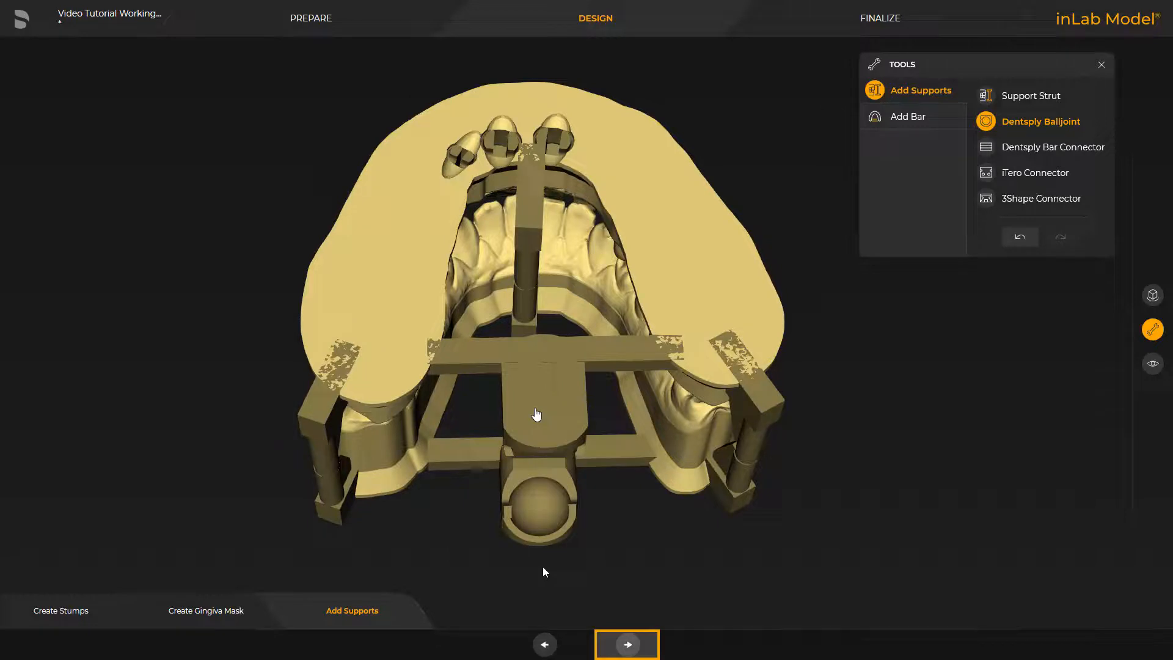
Step: Advance to the Finalize phase and carve out the model with a wall thickness of 3.00 mm
left_click(627, 645)
left_click_drag(855, 384, 345, 507)
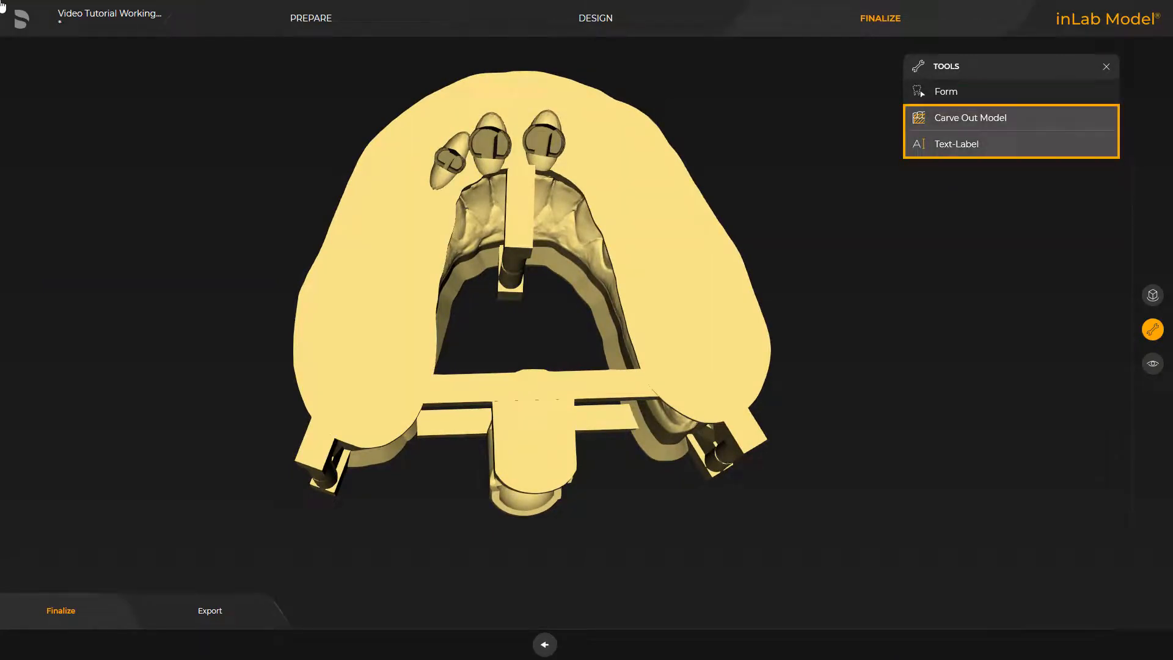
left_click(956, 122)
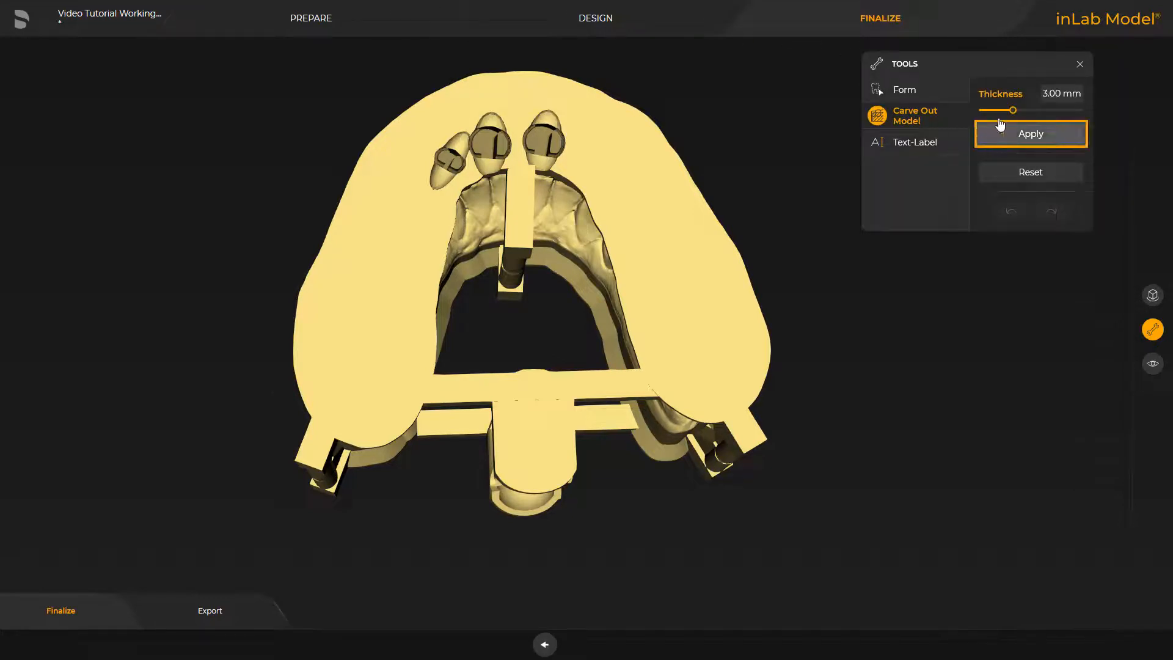
left_click(1027, 136)
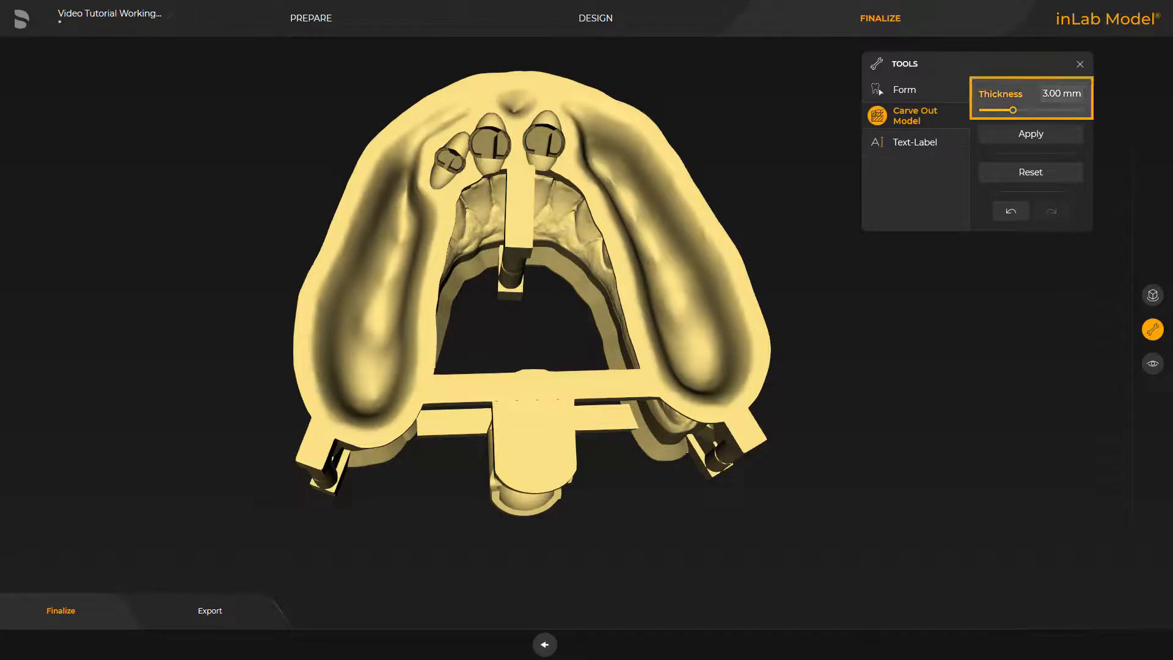
right_click_drag(547, 543, 342, 394)
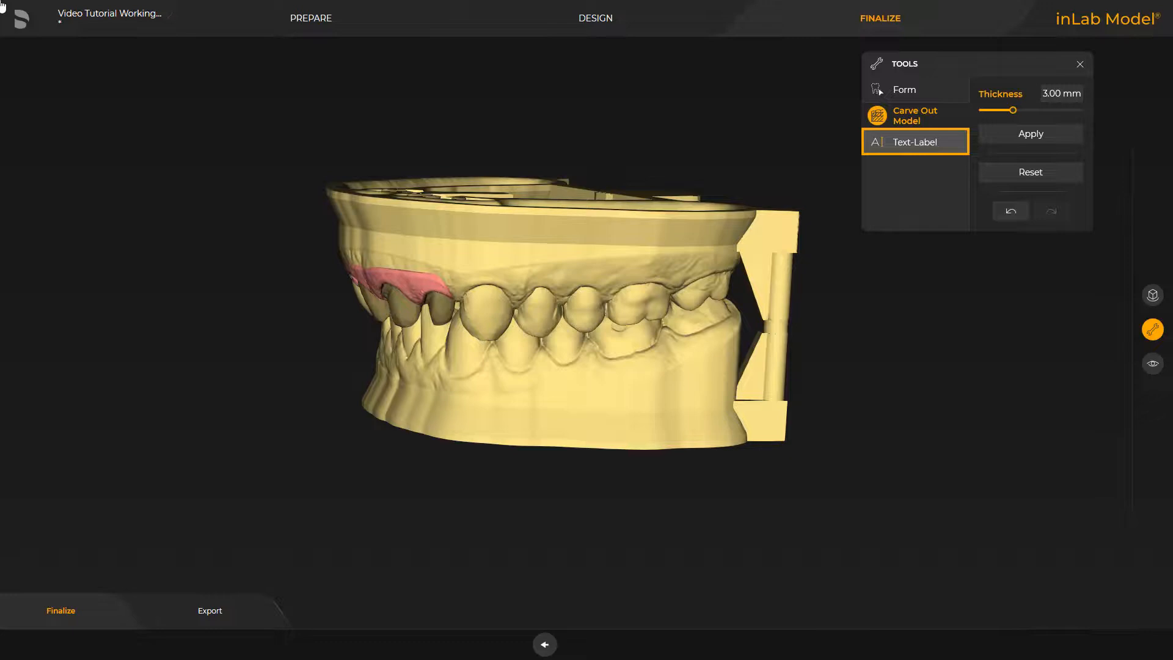
Step: Place the text label "inLab by Dentsply Sirona" at 3.00 mm font size on the lower jaw's side and the upper jaw's opposite side
left_click(898, 142)
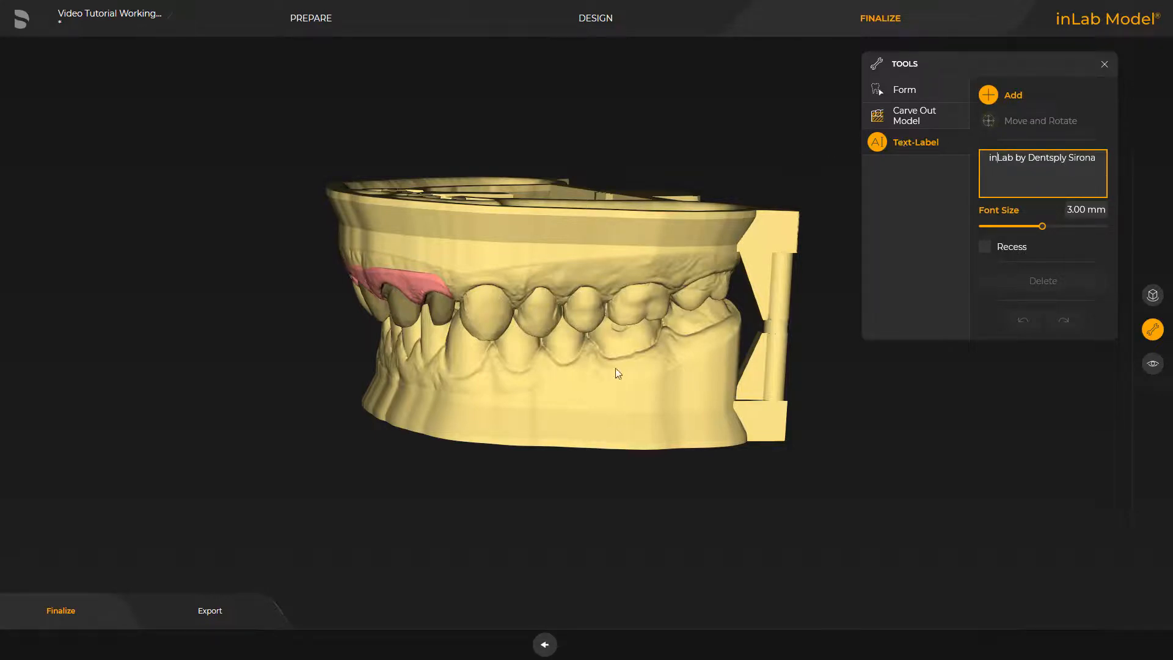
left_click(613, 402)
left_click_drag(251, 264, 140, 445)
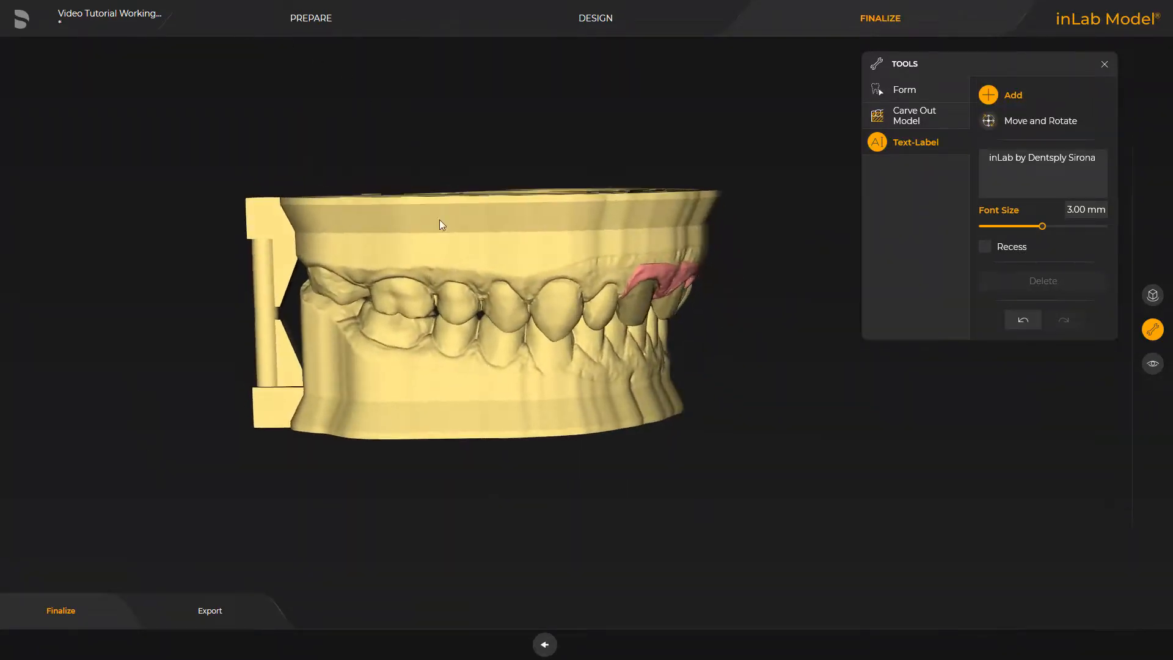
left_click(442, 253)
Step: Export the finished models to manufacturing, keeping the jaws and elements rotated to the same plane
left_click(211, 610)
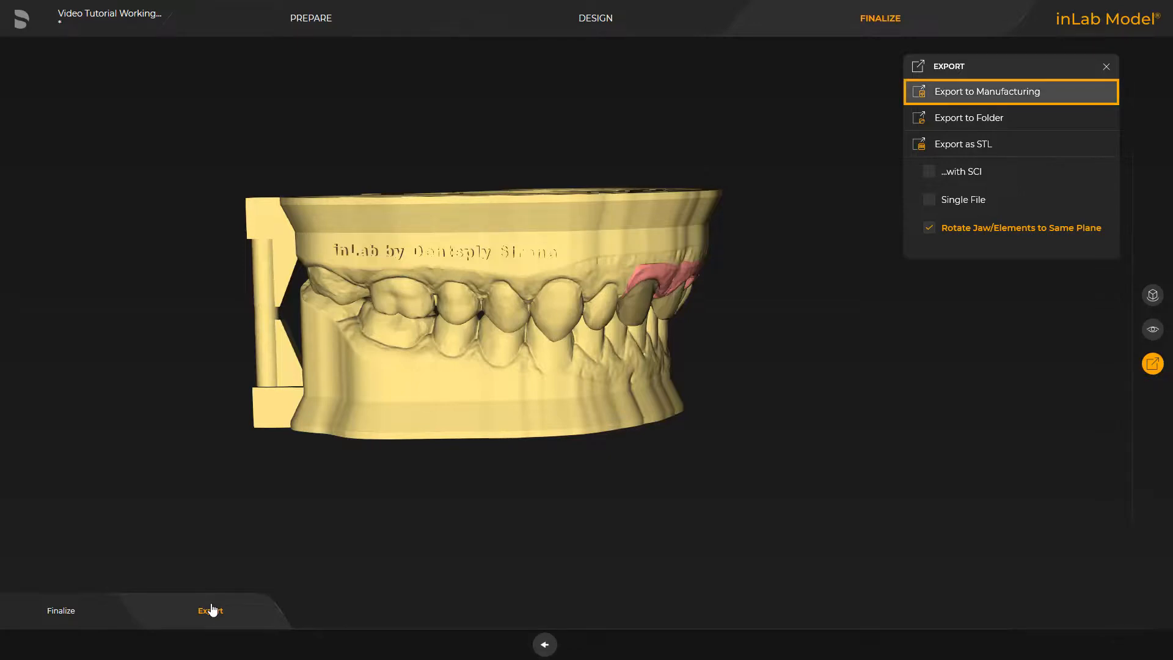
left_click(949, 95)
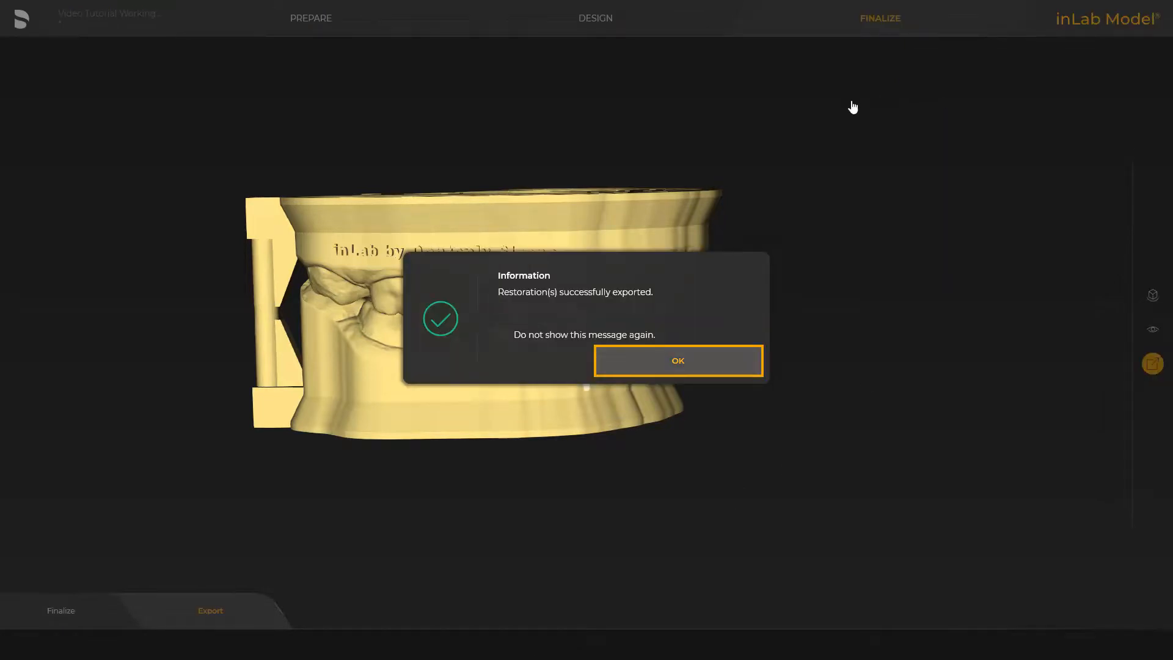
left_click(679, 363)
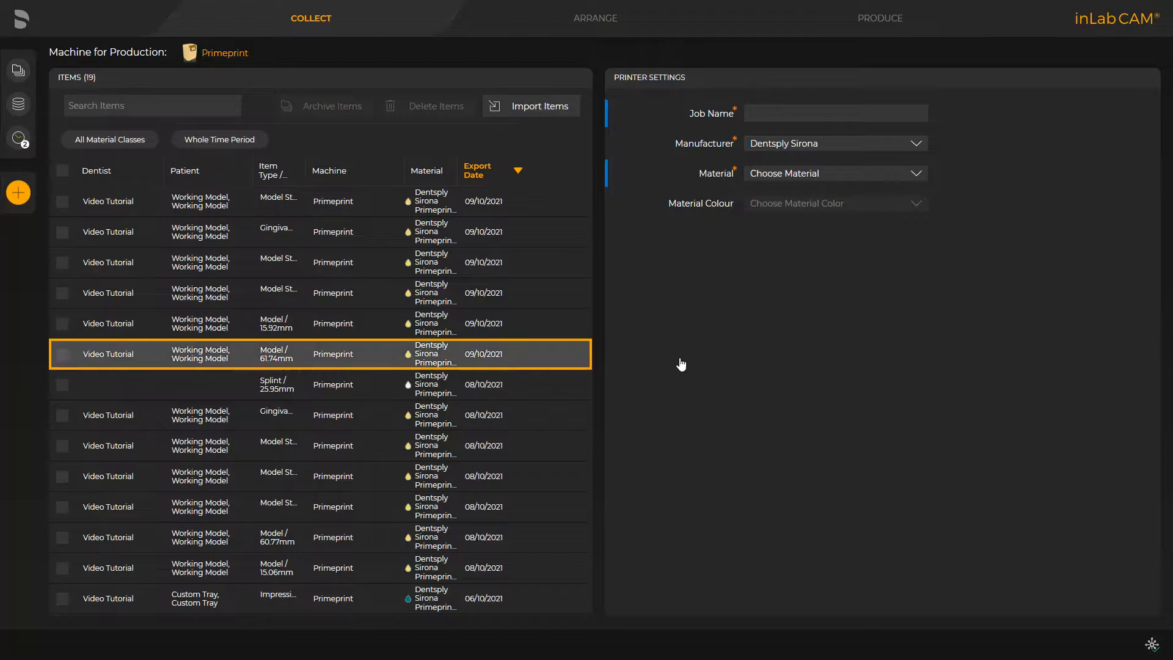
Step: In inLab CAM, select the exported 61.74 mm working model for the Primeprint and skip directly to the production preview
left_click(61, 353)
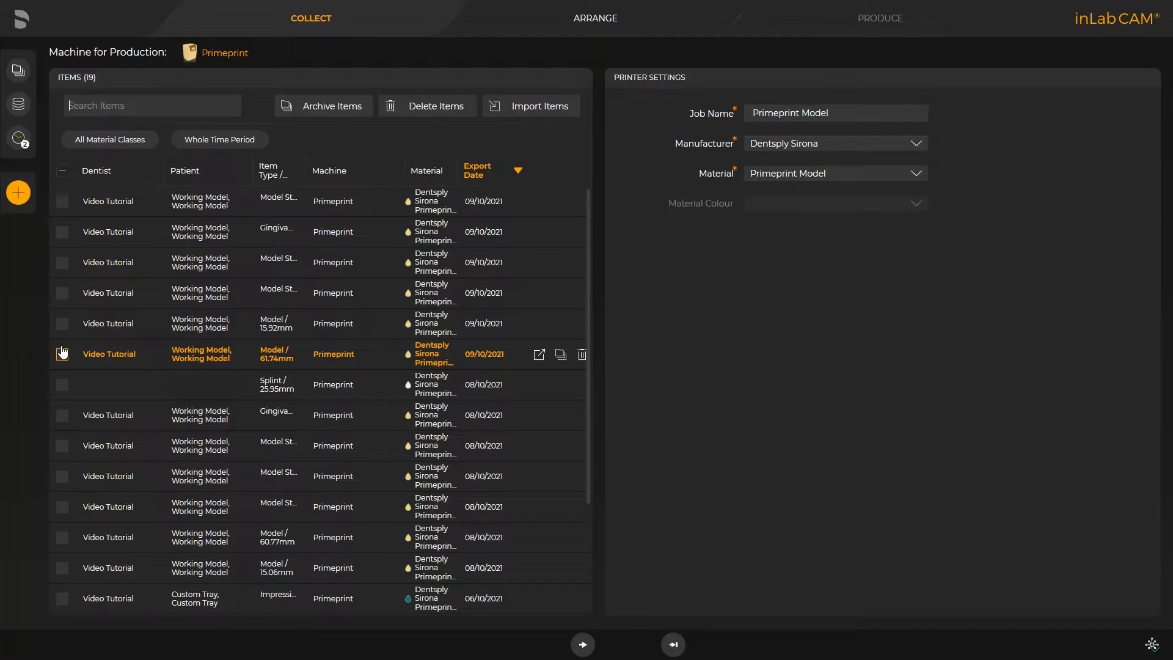
left_click(62, 353)
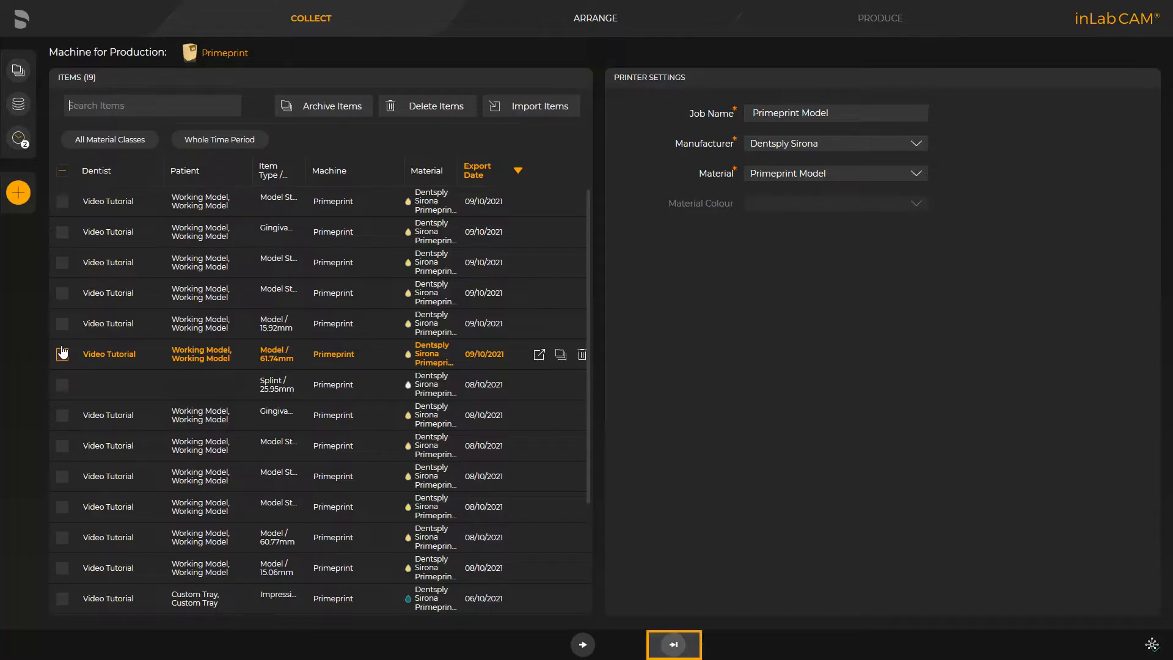
left_click(674, 644)
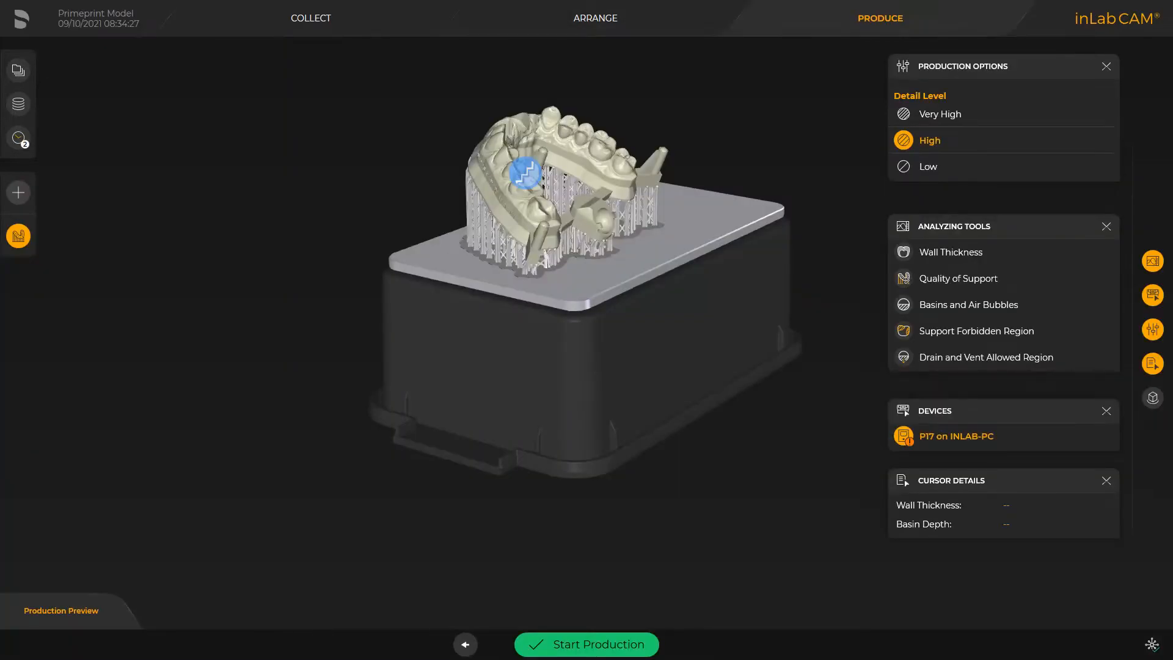